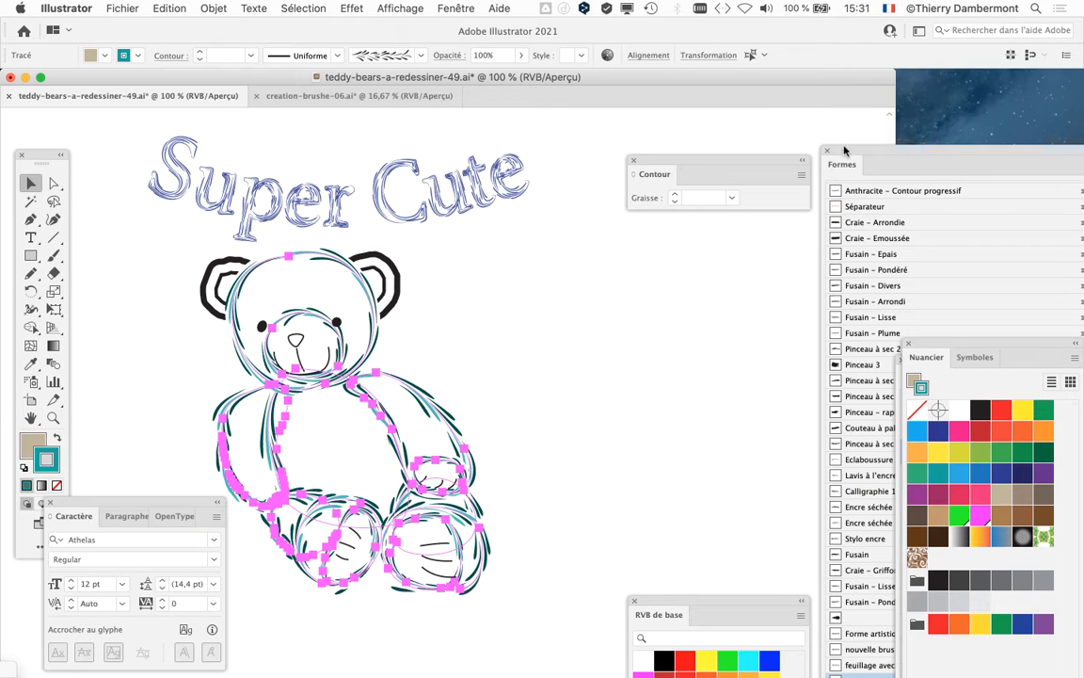
Try the "feuillage avec gris" brush on the bear's selected outlines, and undo the change
{"action": "mouse_move", "coordinate": [845, 150]}
{"action": "left_mouse_down"}
{"action": "mouse_move", "coordinate": [637, 102]}
{"action": "mouse_move", "coordinate": [564, 22]}
{"action": "left_mouse_up"}
{"action": "scroll", "coordinate": [625, 537], "scroll_direction": "down", "scroll_amount": 3}
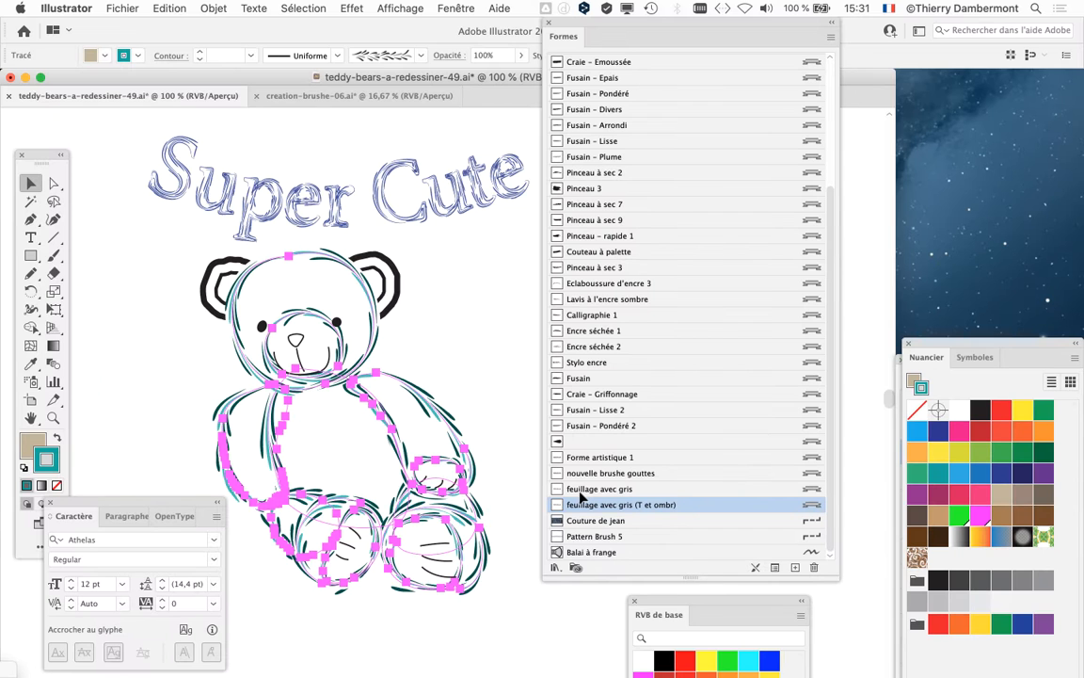
{"action": "left_click", "coordinate": [581, 489]}
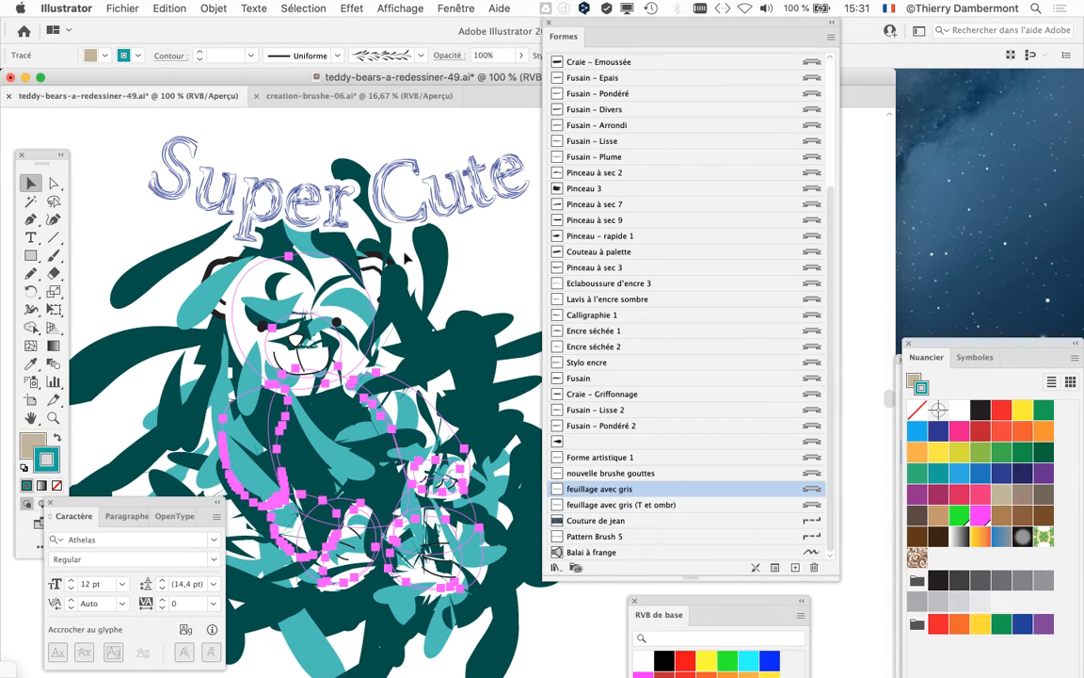
{"action": "left_click", "coordinate": [170, 9]}
{"action": "left_click", "coordinate": [207, 36]}
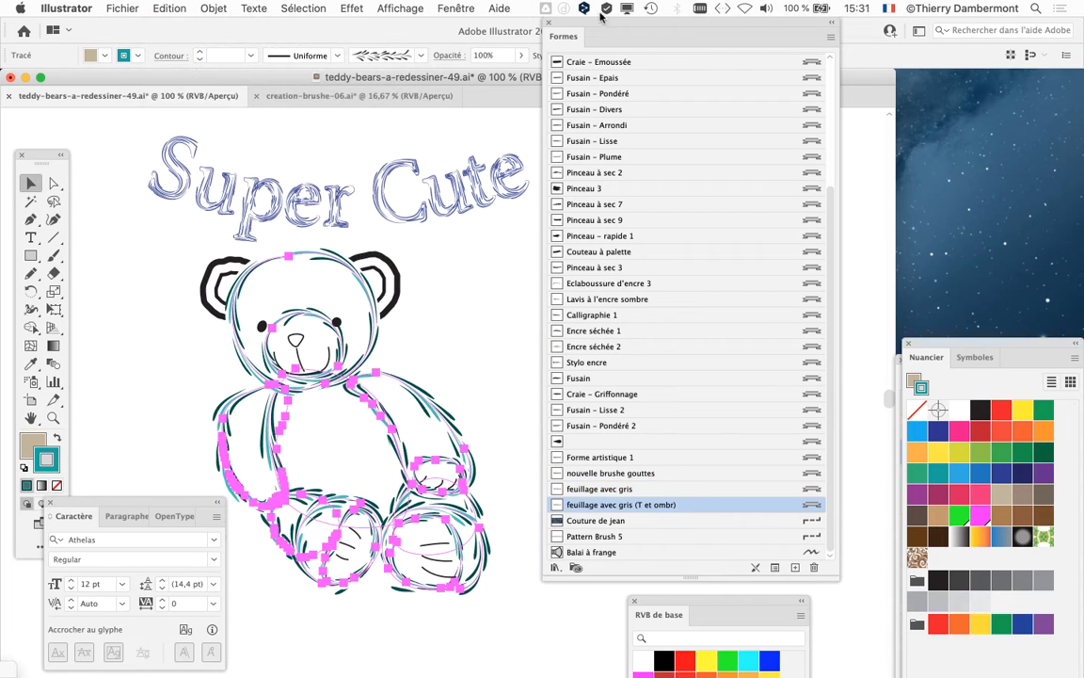
Deselect the bear's outlines
{"action": "left_click_drag", "start_coordinate": [607, 29], "coordinate": [918, 82]}
{"action": "key", "text": "super+minus"}
{"action": "key", "text": "super+minus"}
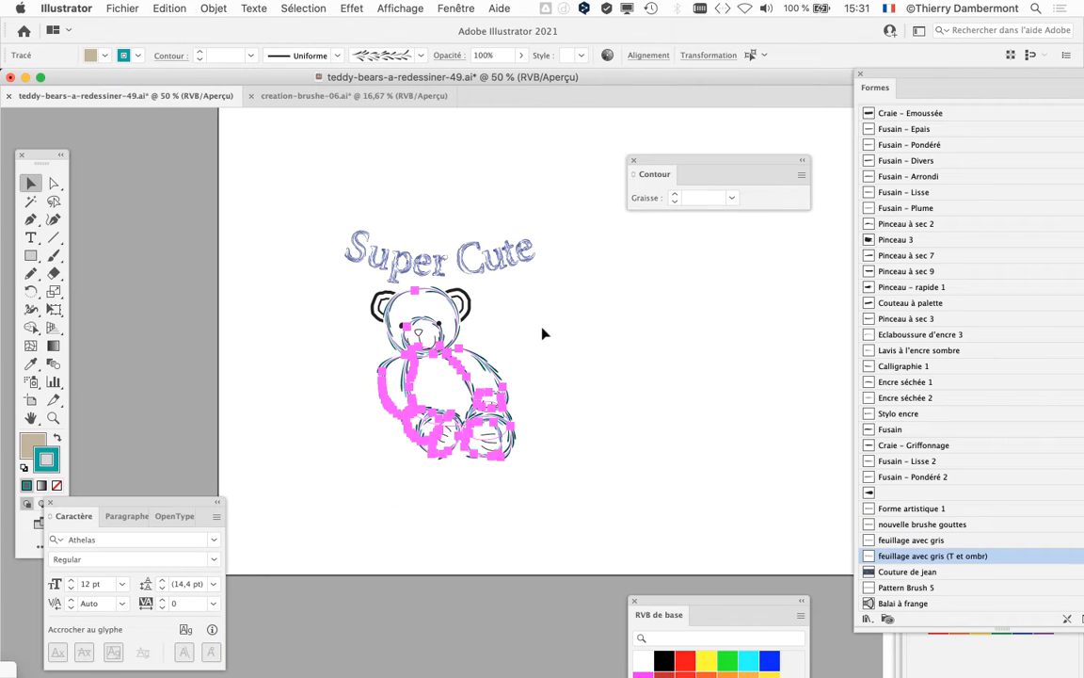
{"action": "scroll", "coordinate": [328, 320], "scroll_direction": "right", "scroll_amount": 2}
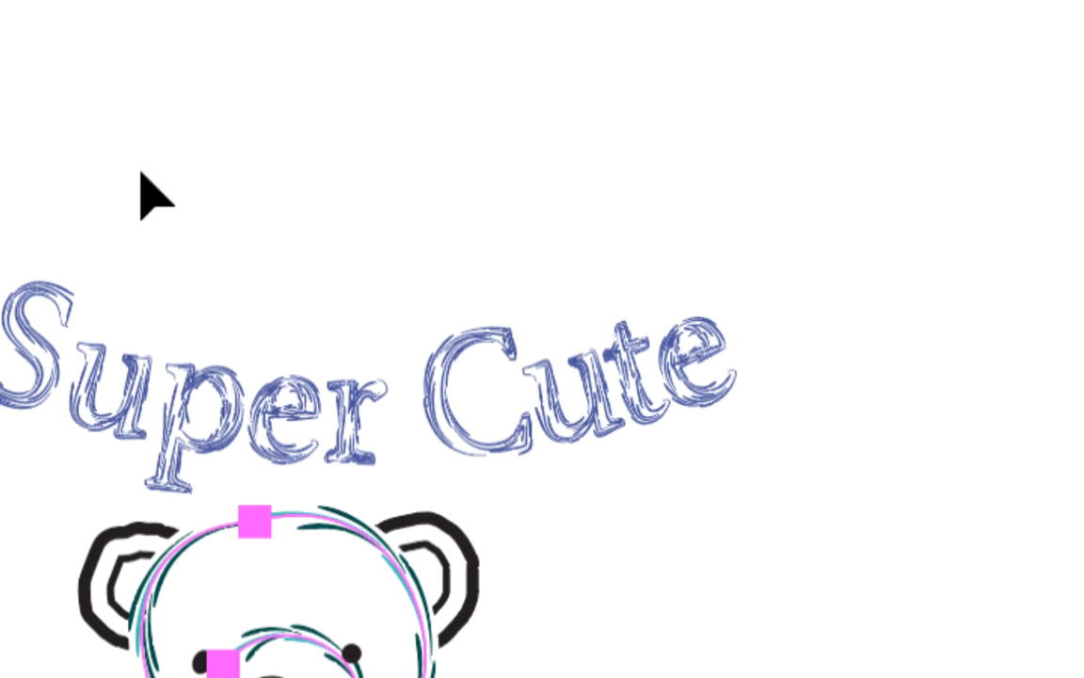
{"action": "left_click", "coordinate": [141, 175]}
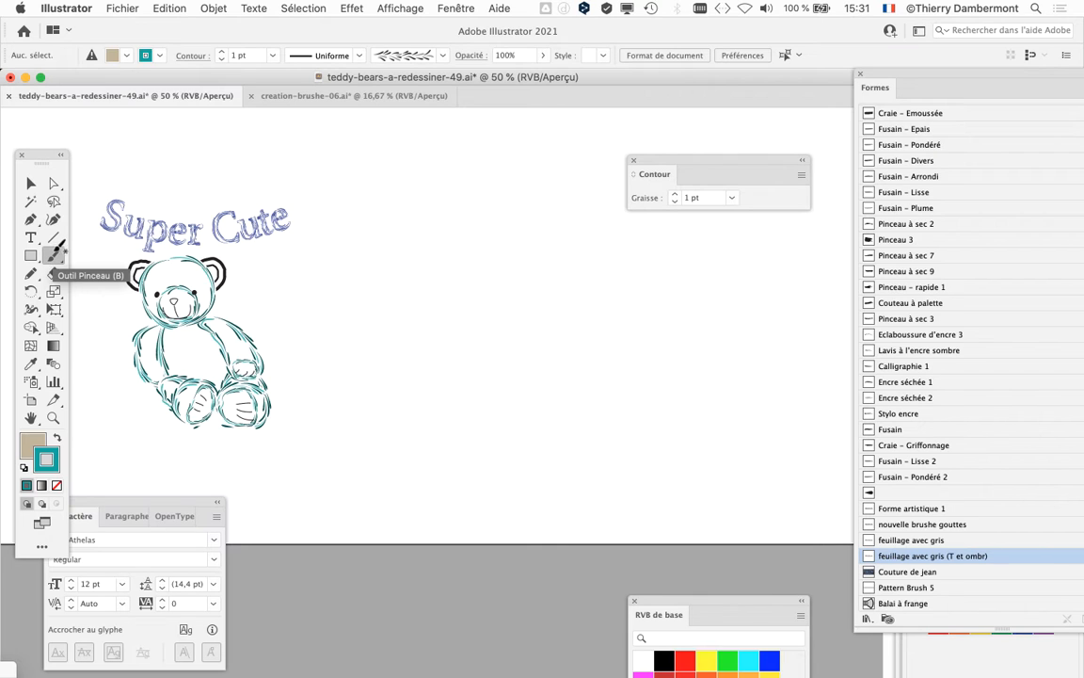
Paint a long horizontal test stroke on the empty area beside the bear with the "feuillage avec gris" brush, and delete it
{"action": "left_click", "coordinate": [52, 252]}
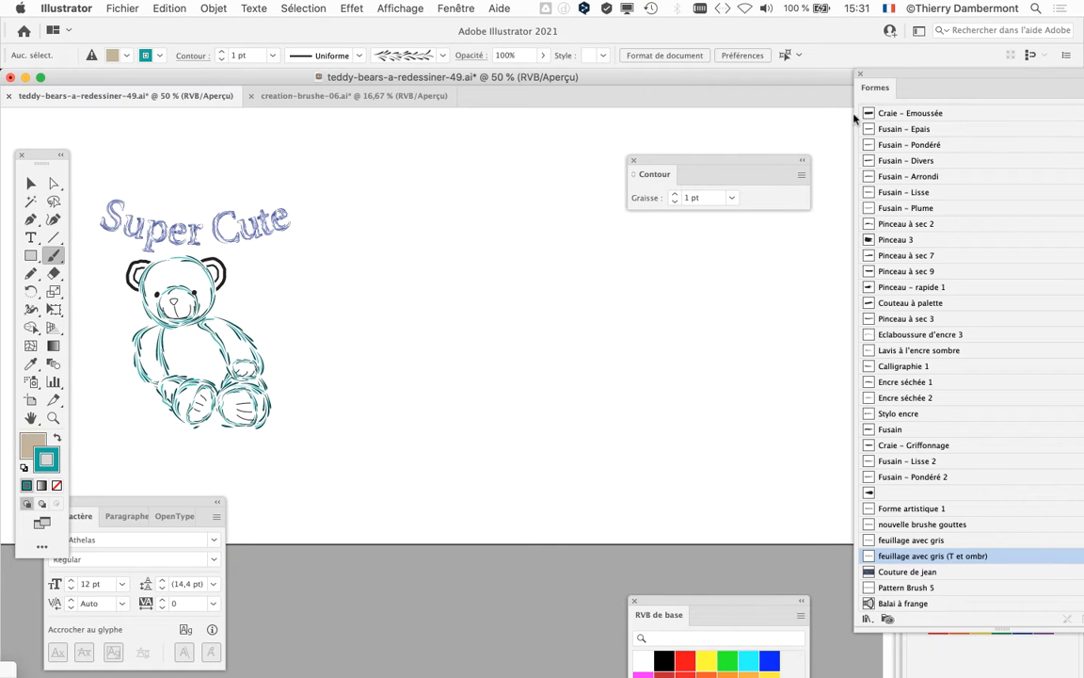
{"action": "left_click_drag", "start_coordinate": [889, 74], "coordinate": [415, 22]}
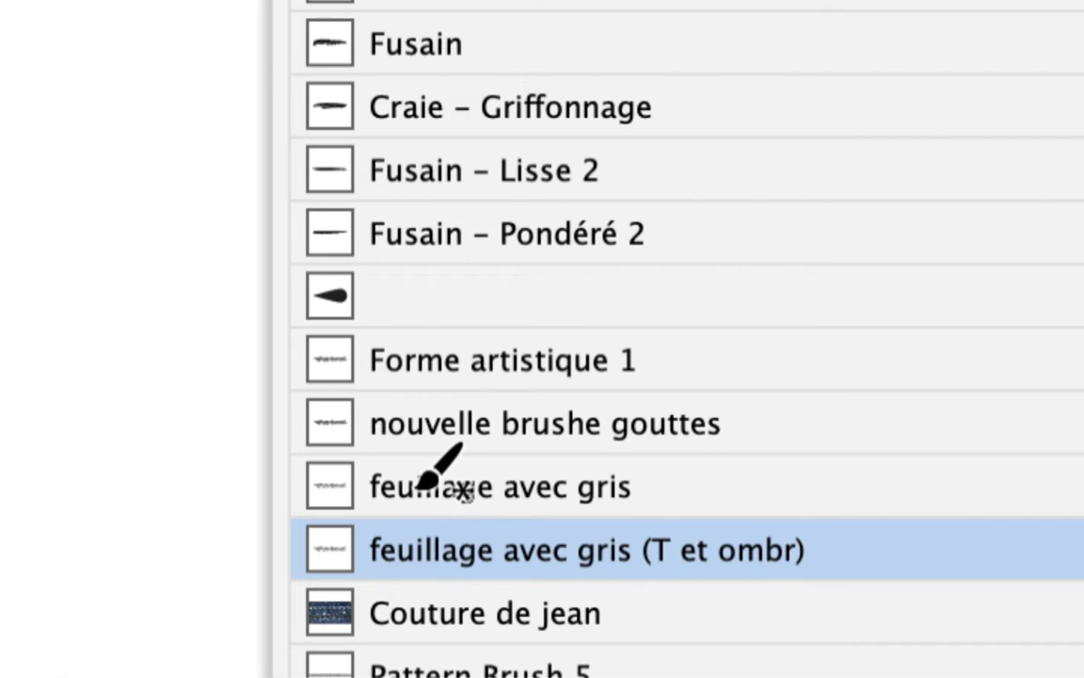
{"action": "left_click", "coordinate": [415, 493]}
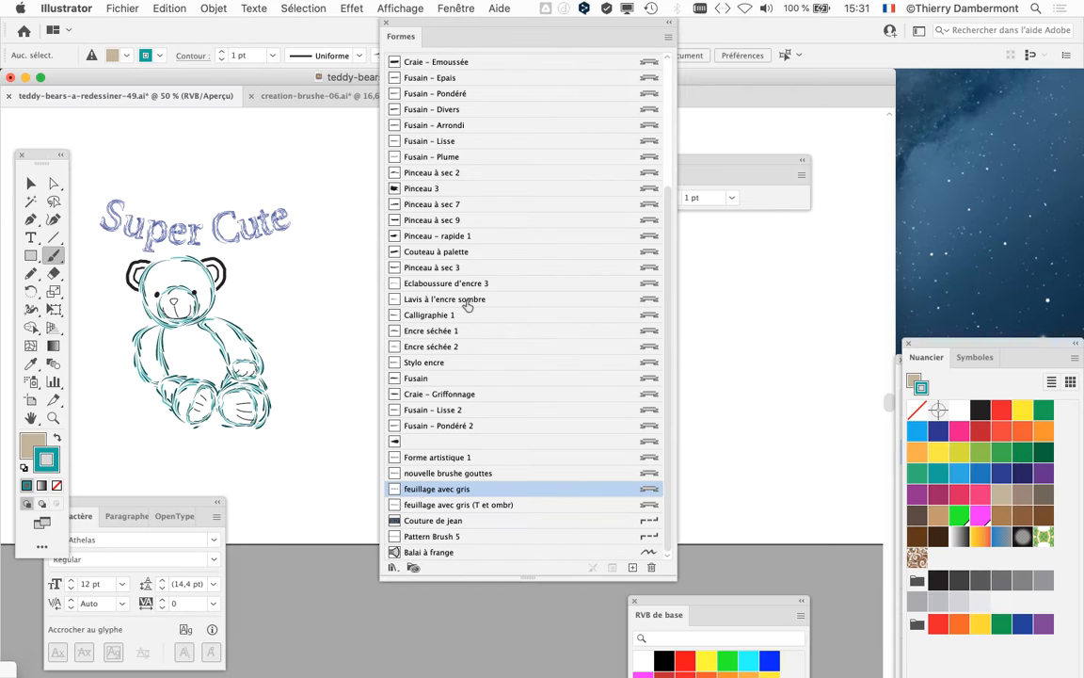
{"action": "left_click_drag", "start_coordinate": [407, 19], "coordinate": [938, 155]}
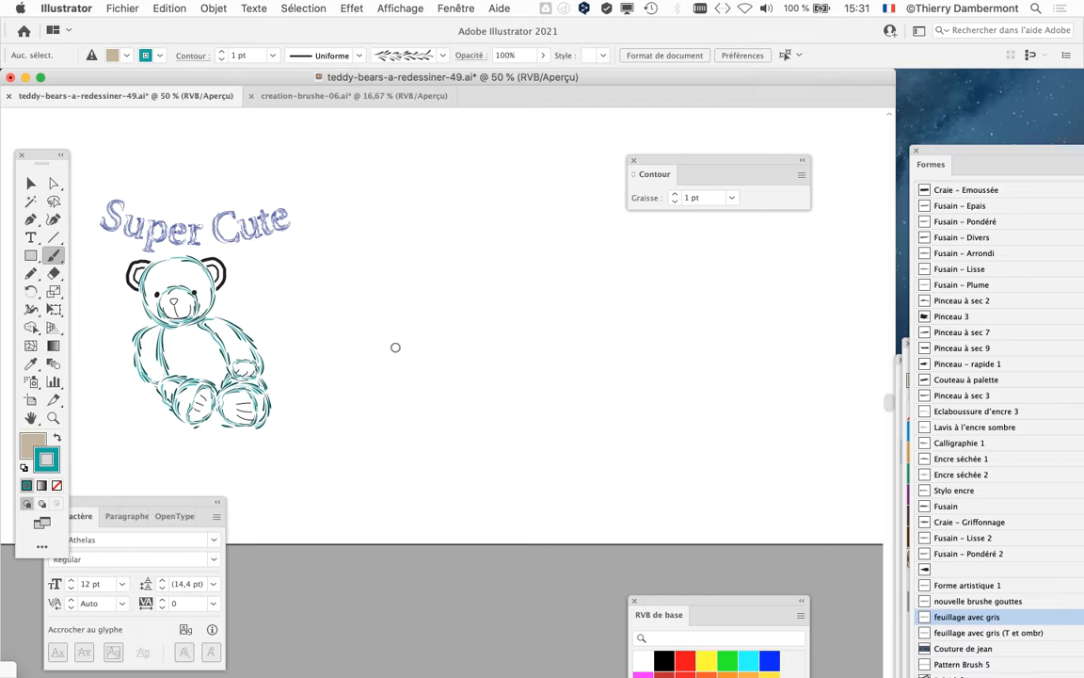
{"action": "key", "text": "super+minus"}
{"action": "scroll", "coordinate": [259, 322], "scroll_direction": "right", "scroll_amount": 5}
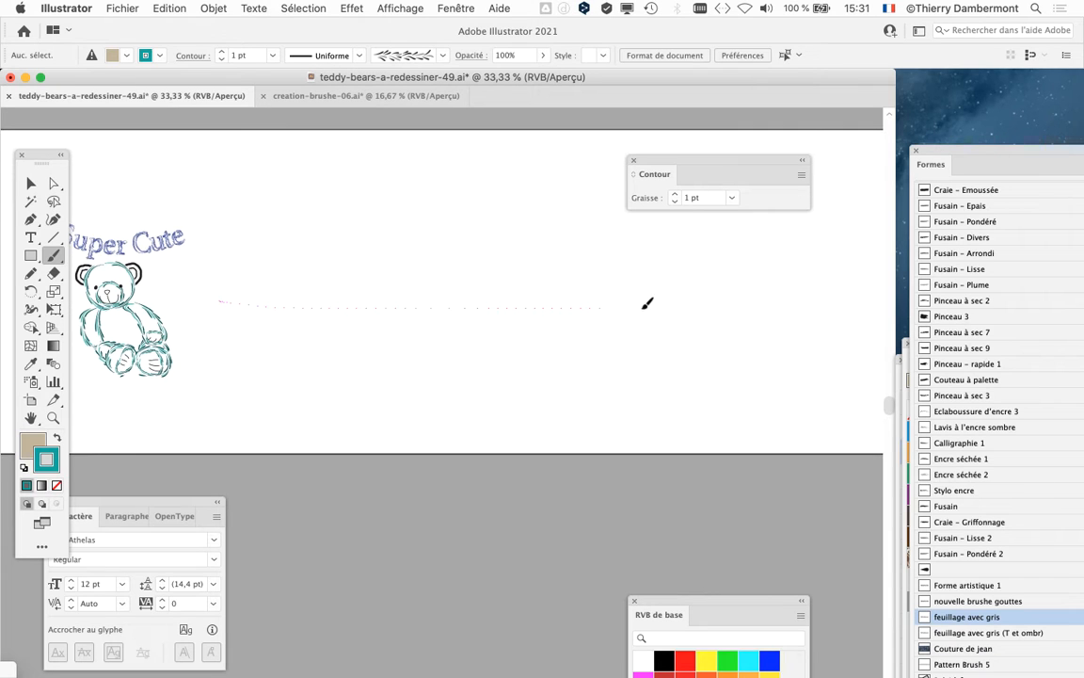
{"action": "left_click_drag", "start_coordinate": [841, 299], "coordinate": [838, 303]}
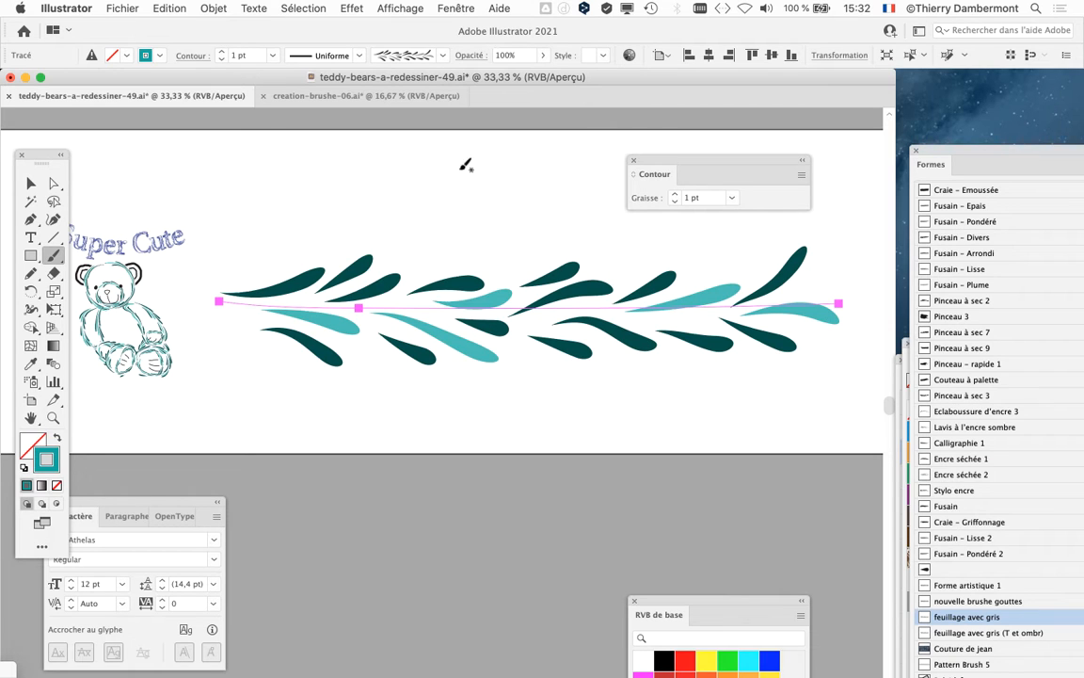
{"action": "left_click", "coordinate": [31, 185]}
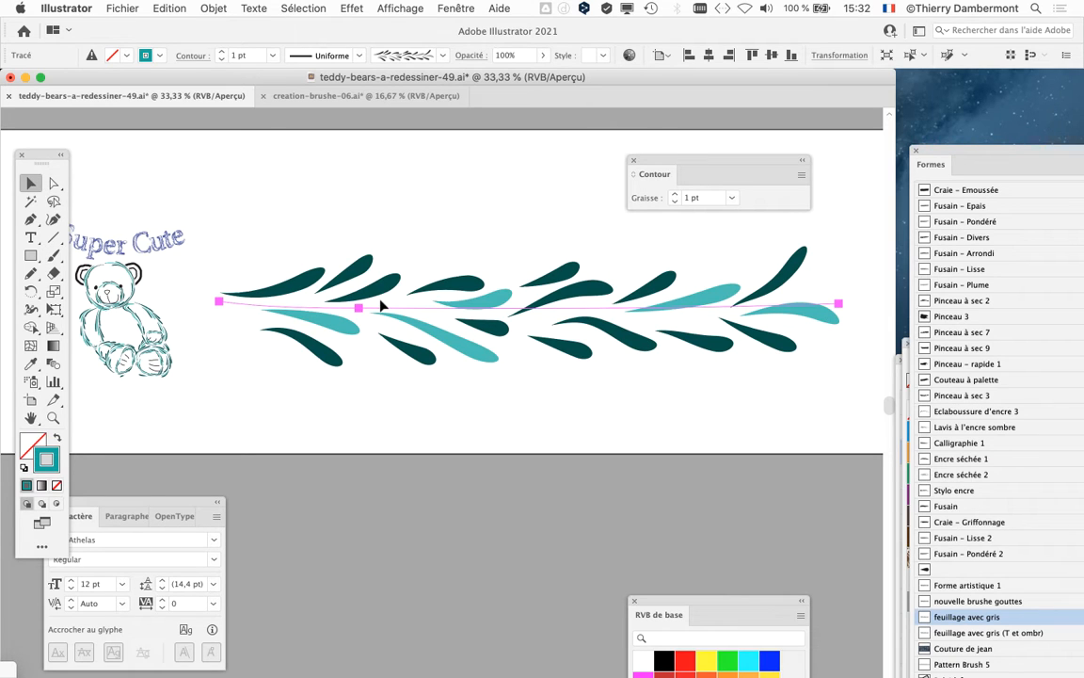
{"action": "key", "text": "Delete"}
Delete the "feuillage avec gris" brush from the document's brushes, keeping "feuillage avec gris (T et ombr)"
{"action": "left_click_drag", "start_coordinate": [974, 153], "coordinate": [463, 24]}
{"action": "left_click_drag", "start_coordinate": [686, 571], "coordinate": [565, 386]}
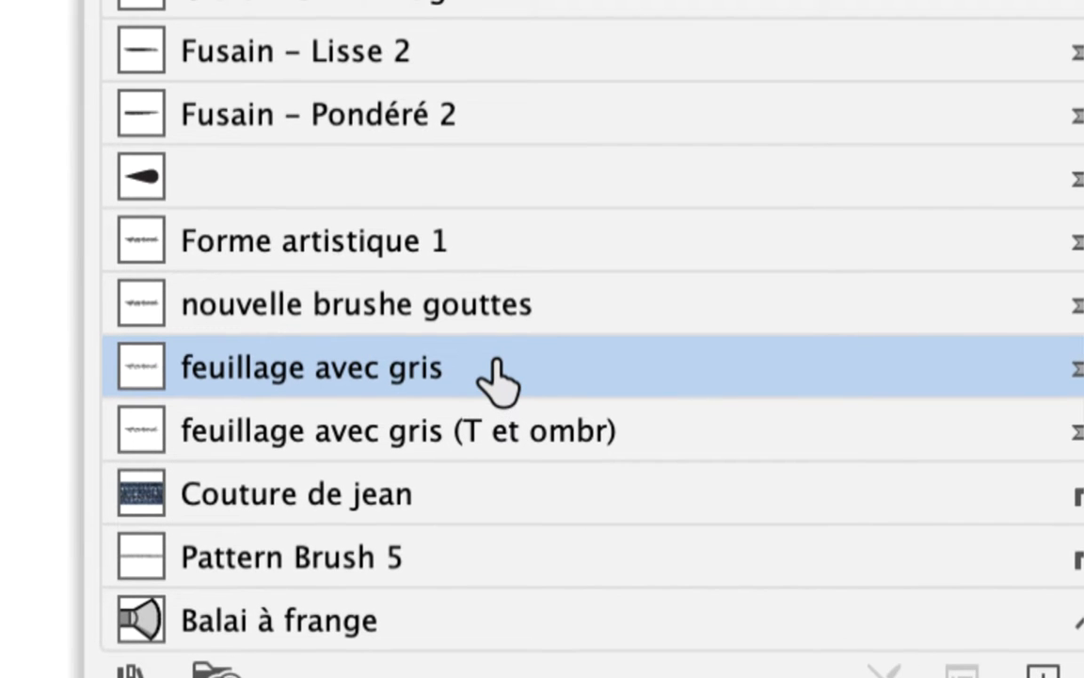
{"action": "left_click_drag", "start_coordinate": [493, 362], "coordinate": [529, 403]}
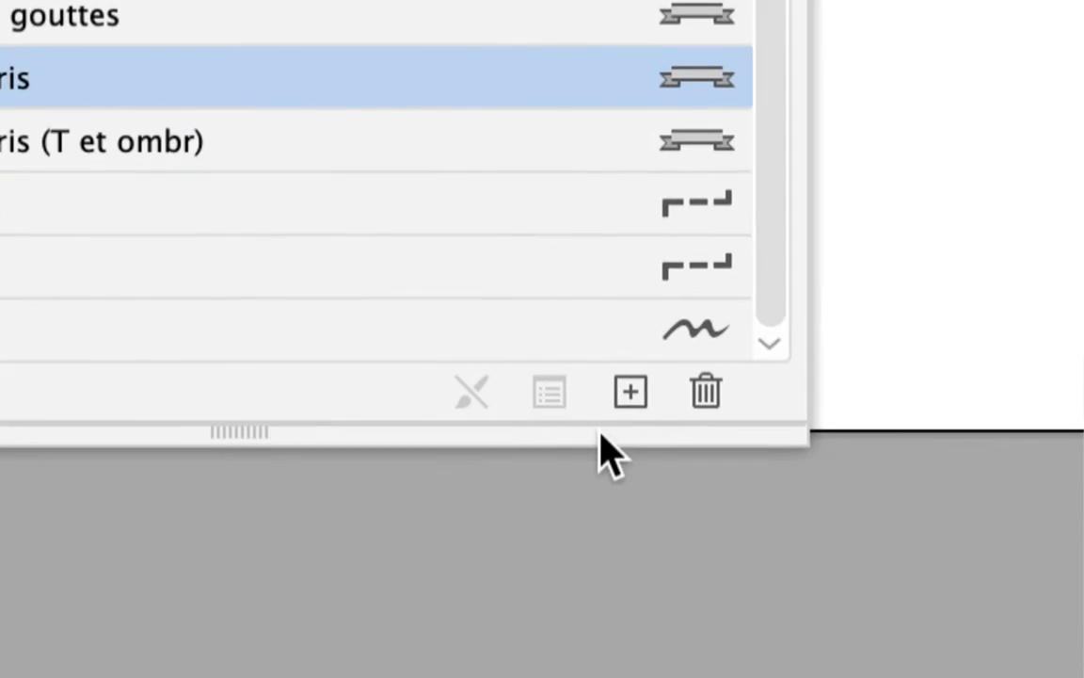
{"action": "left_click_drag", "start_coordinate": [602, 456], "coordinate": [708, 394]}
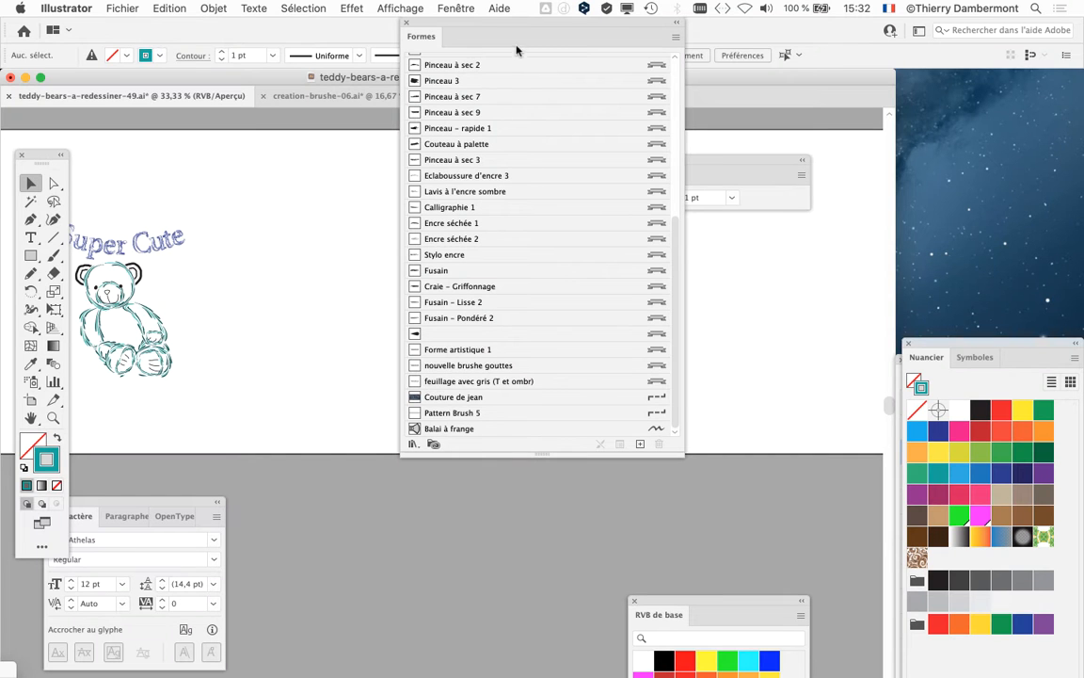
{"action": "left_click_drag", "start_coordinate": [493, 28], "coordinate": [873, 113]}
Save the teddy bear document under its existing name
{"action": "scroll", "coordinate": [146, 295], "scroll_direction": "up", "scroll_amount": 5}
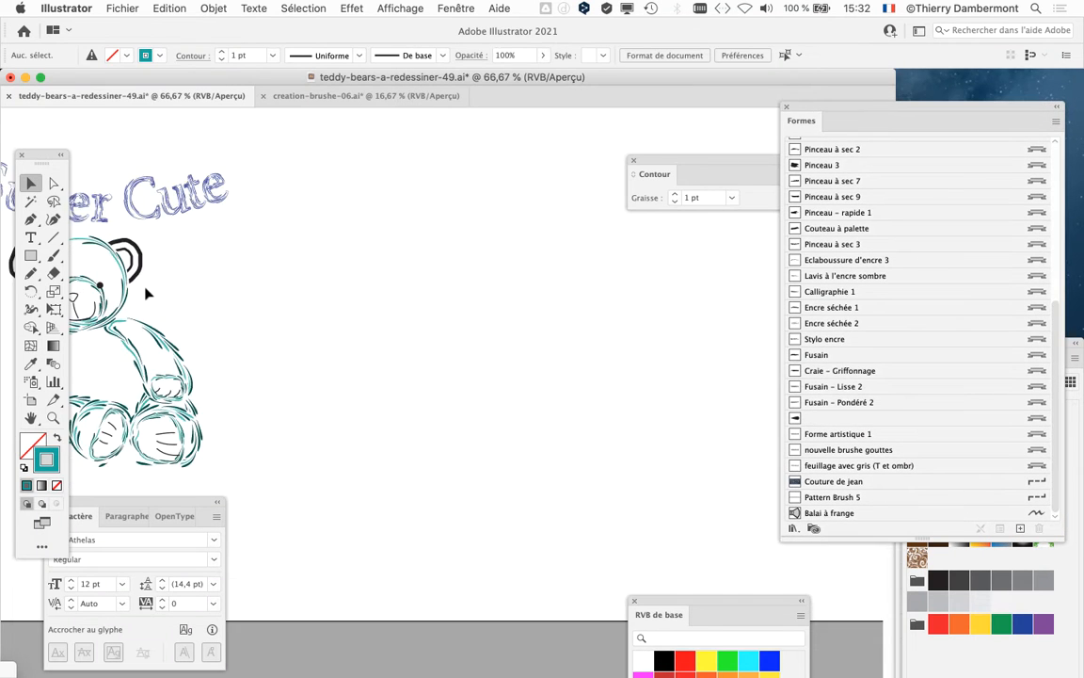
{"action": "left_click_drag", "start_coordinate": [432, 349], "coordinate": [435, 411]}
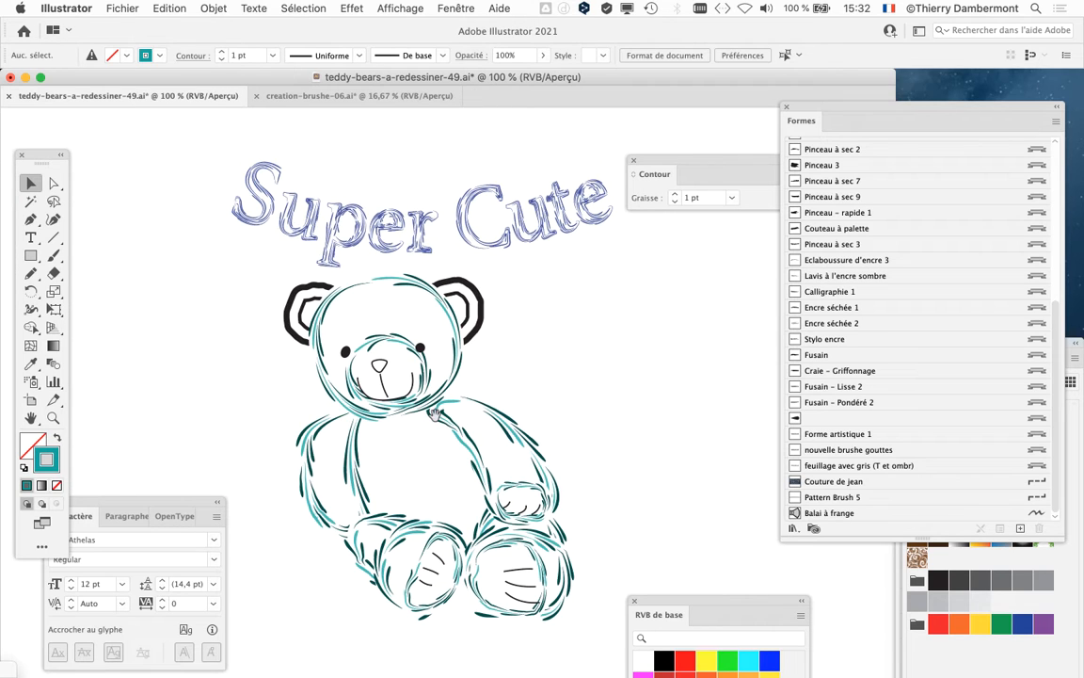
{"action": "left_click", "coordinate": [101, 7]}
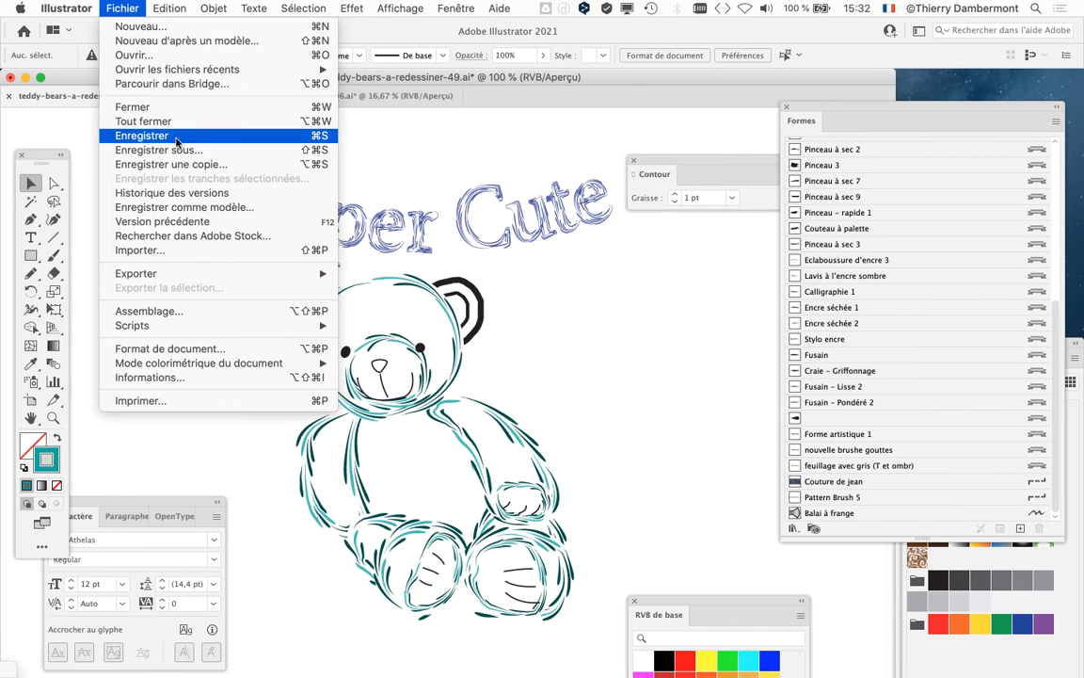
{"action": "left_click", "coordinate": [141, 135]}
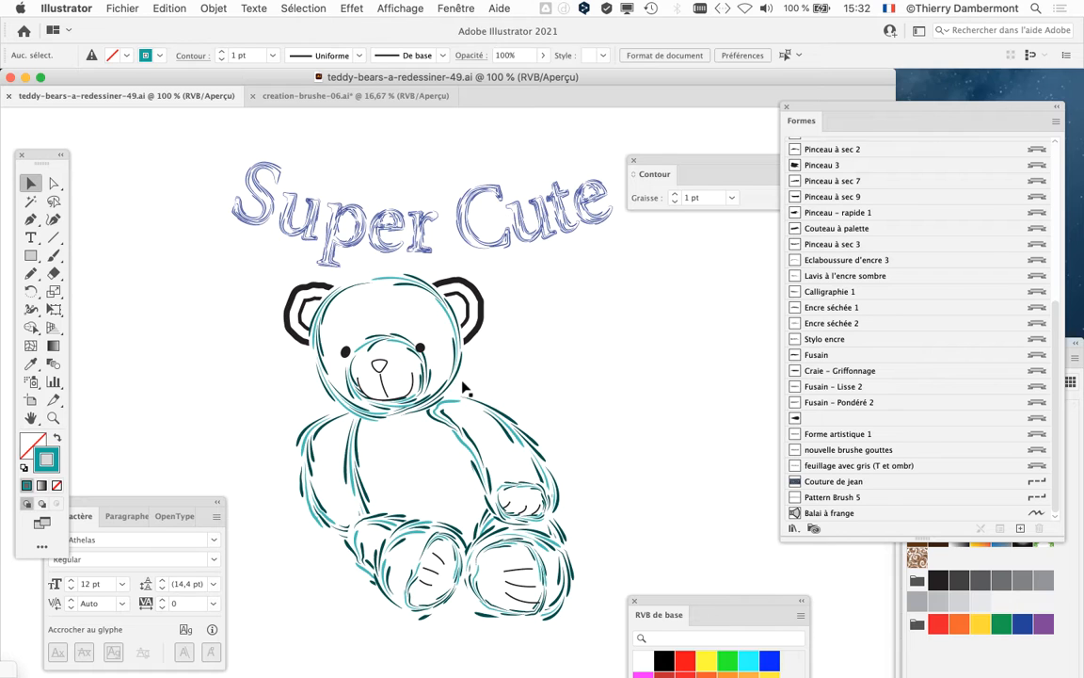
Examine the brush strokes up close where the bear's arm and body outlines meet the bent leg
{"action": "scroll", "coordinate": [515, 571], "scroll_direction": "down", "scroll_amount": 1}
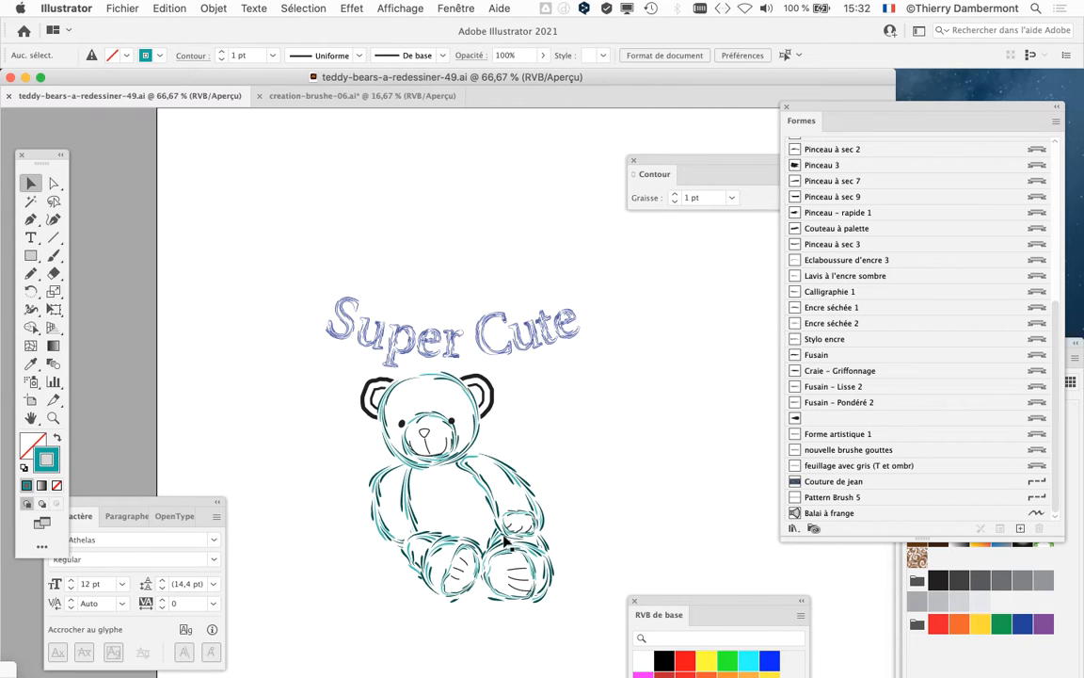
{"action": "scroll", "coordinate": [505, 539], "scroll_direction": "up", "scroll_amount": 1}
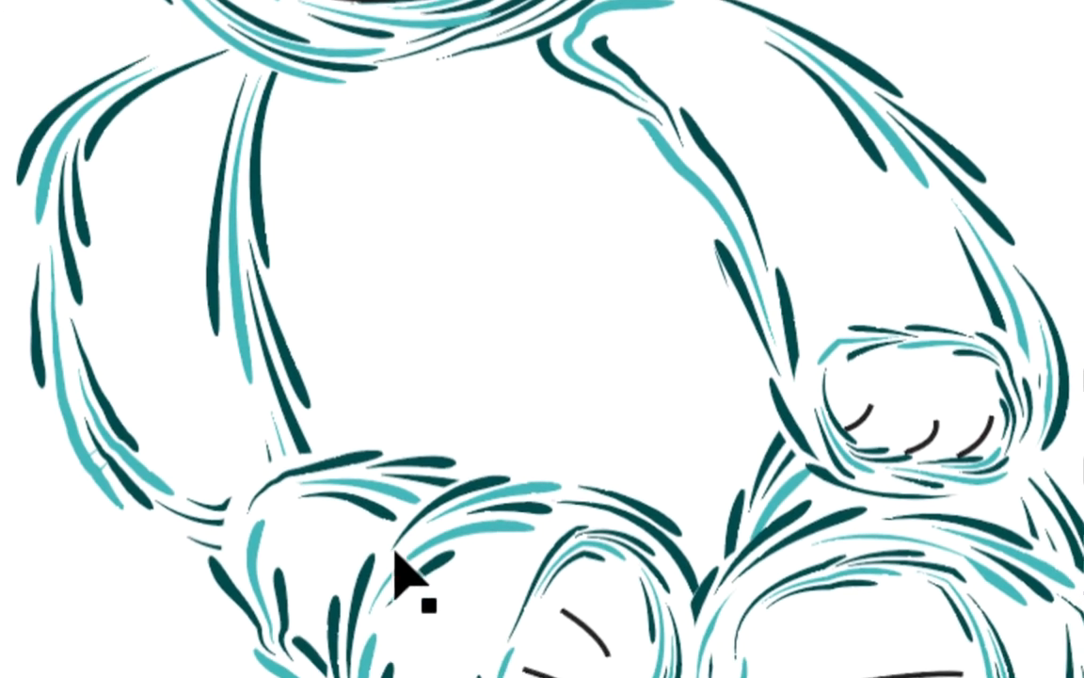
{"action": "scroll", "coordinate": [438, 584], "scroll_direction": "up", "scroll_amount": 3}
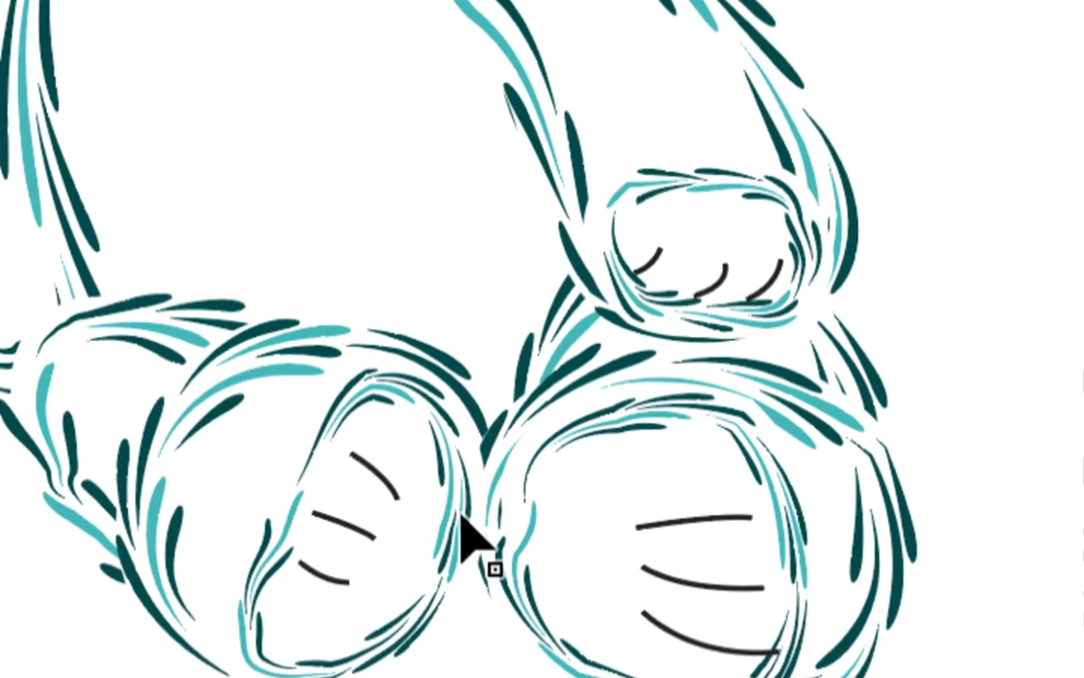
{"action": "scroll", "coordinate": [461, 499], "scroll_direction": "left", "scroll_amount": 5}
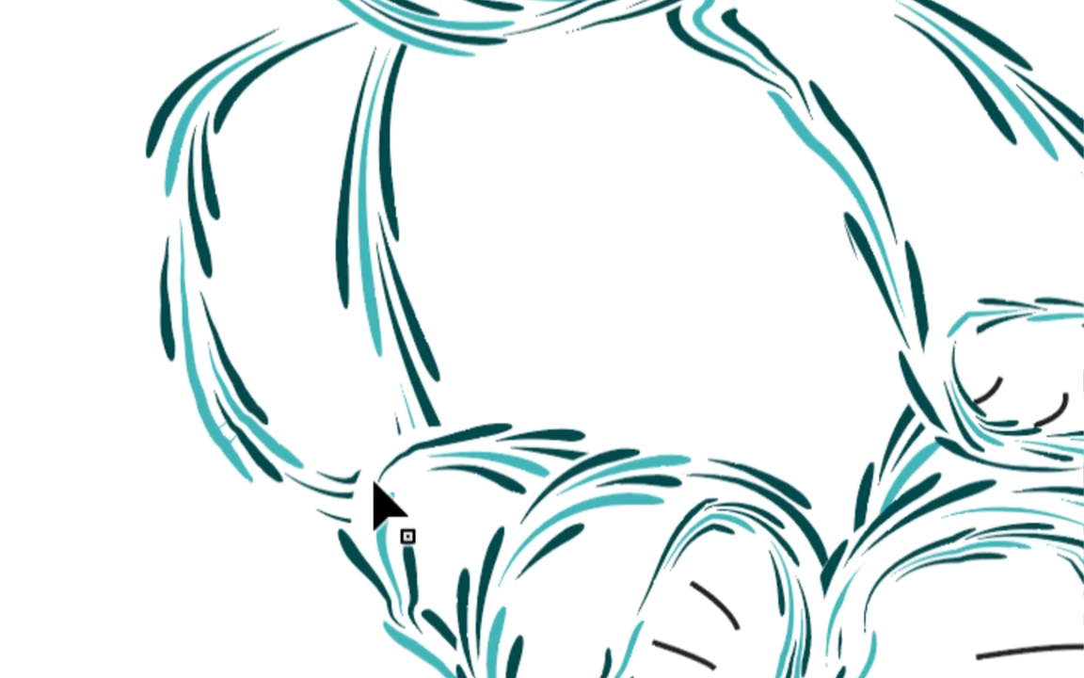
{"action": "scroll", "coordinate": [381, 480], "scroll_direction": "up", "scroll_amount": 1}
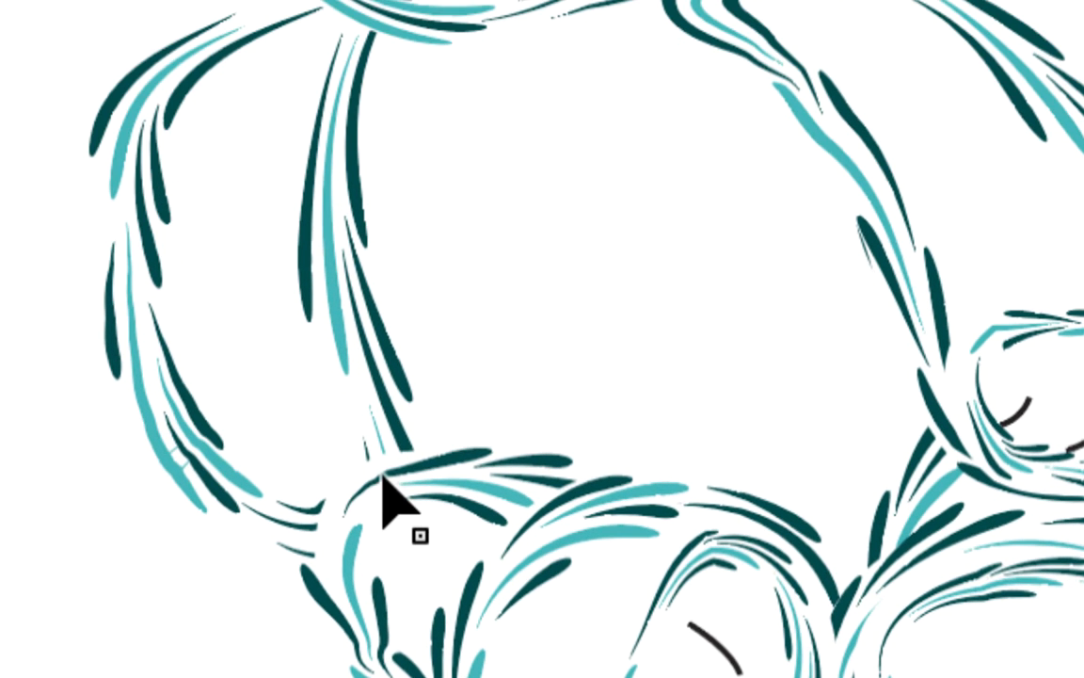
{"action": "left_click", "coordinate": [382, 480]}
{"action": "scroll", "coordinate": [381, 479], "scroll_direction": "up", "scroll_amount": 4}
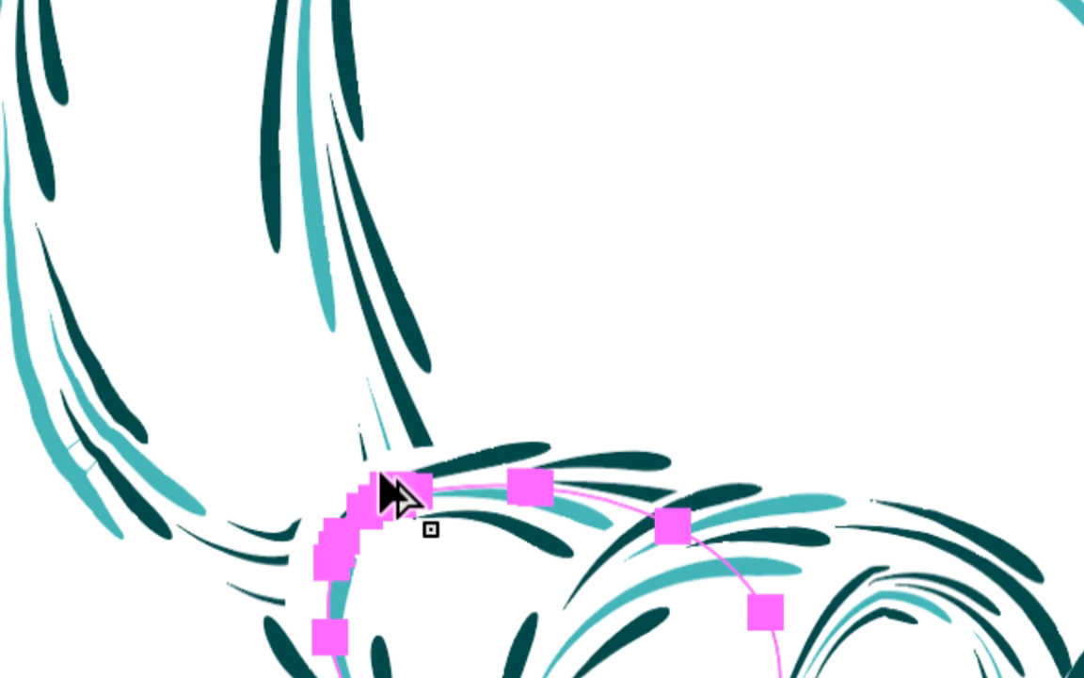
{"action": "scroll", "coordinate": [377, 484], "scroll_direction": "down", "scroll_amount": 3}
{"action": "scroll", "coordinate": [372, 494], "scroll_direction": "left", "scroll_amount": 3}
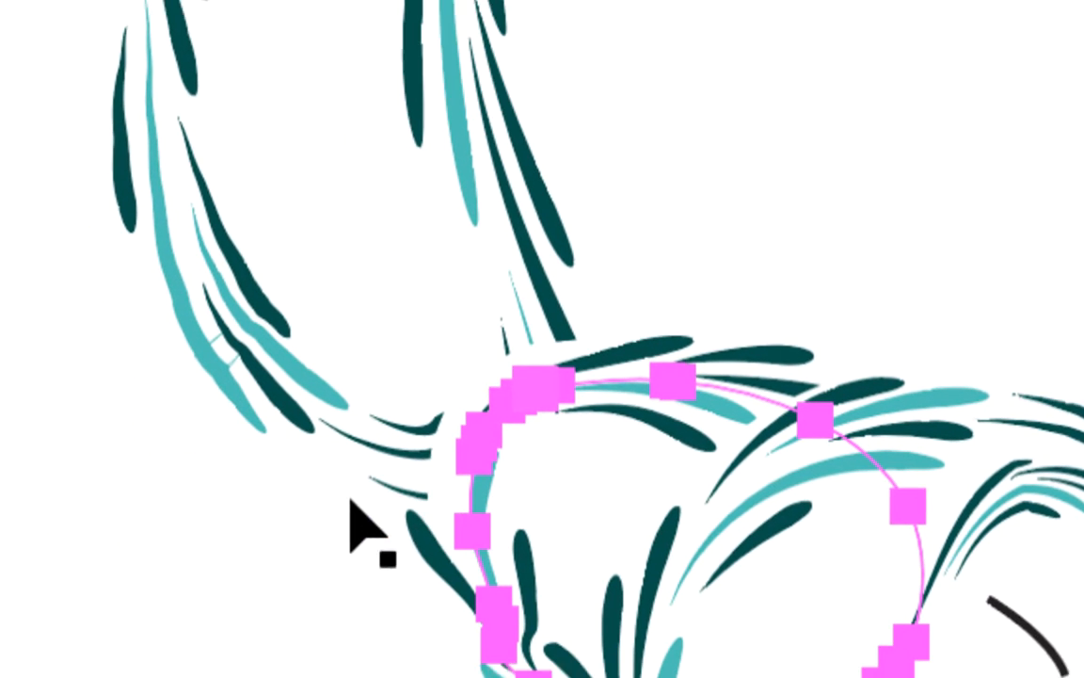
{"action": "scroll", "coordinate": [356, 490], "scroll_direction": "up", "scroll_amount": 4}
{"action": "scroll", "coordinate": [367, 489], "scroll_direction": "right", "scroll_amount": 4}
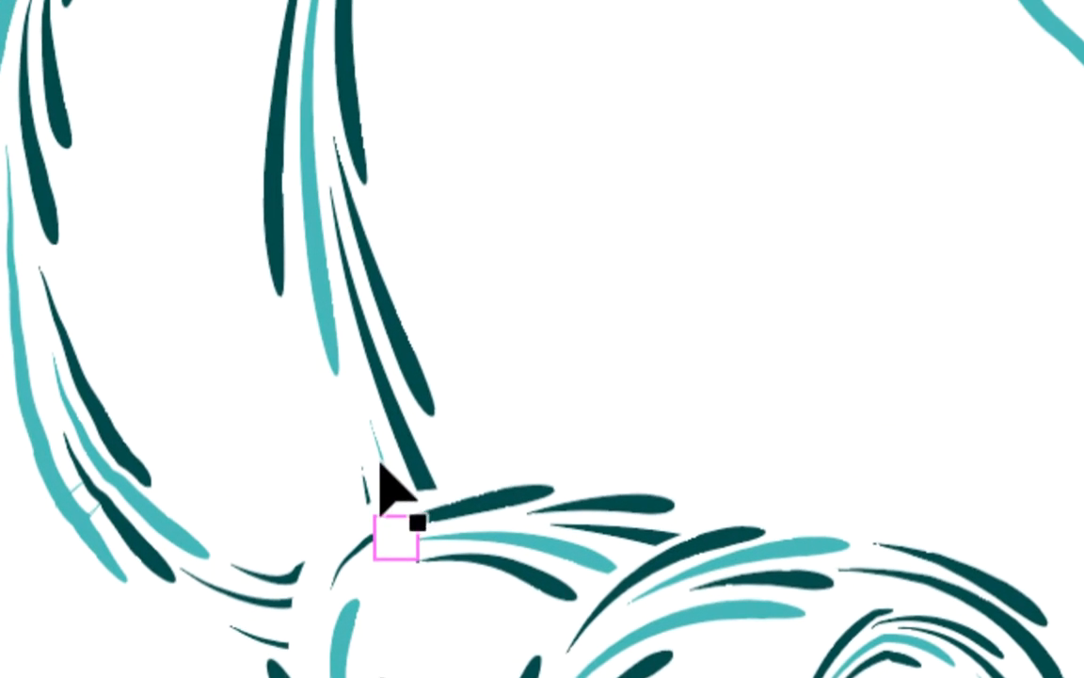
{"action": "scroll", "coordinate": [391, 475], "scroll_direction": "up", "scroll_amount": 3}
{"action": "scroll", "coordinate": [391, 475], "scroll_direction": "left", "scroll_amount": 1}
{"action": "scroll", "coordinate": [386, 466], "scroll_direction": "down", "scroll_amount": 3}
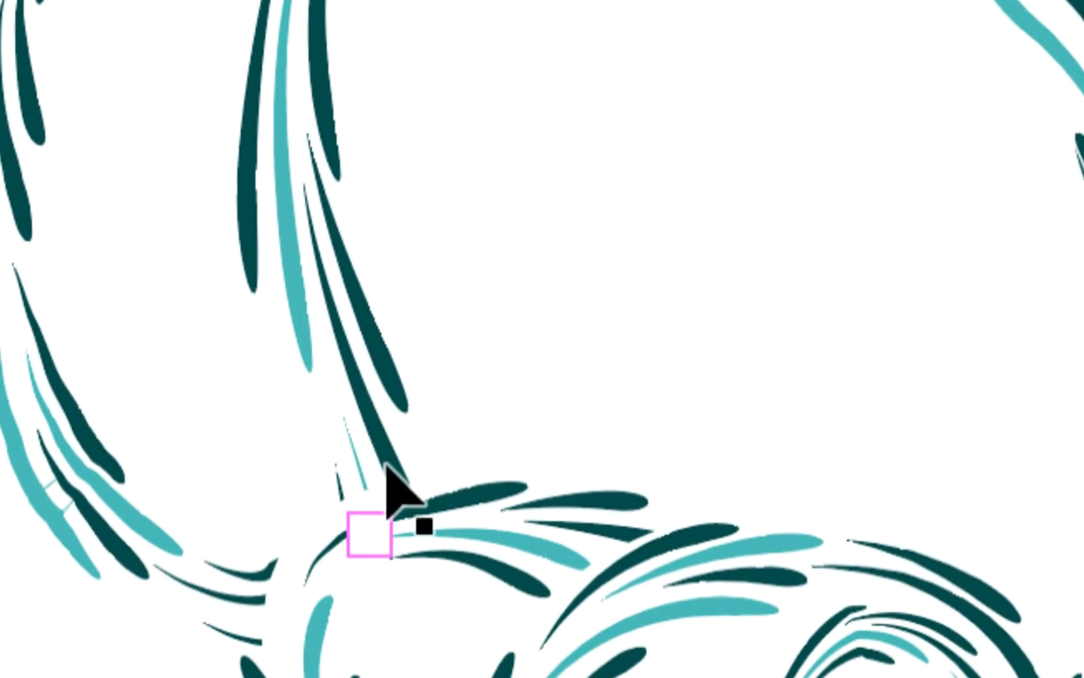
Examine how the brush strokes overlap between the bear's hand and the leg beneath it
{"action": "scroll", "coordinate": [452, 499], "scroll_direction": "down", "scroll_amount": 6}
{"action": "scroll", "coordinate": [551, 508], "scroll_direction": "right", "scroll_amount": 3}
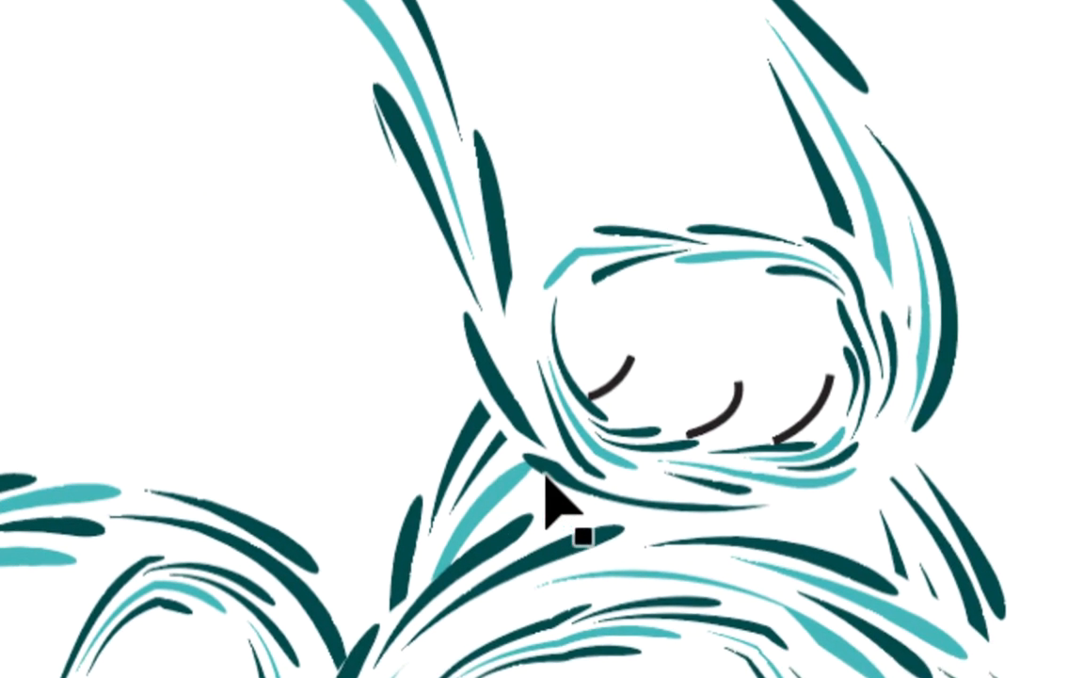
{"action": "scroll", "coordinate": [546, 491], "scroll_direction": "up", "scroll_amount": 4}
{"action": "scroll", "coordinate": [546, 491], "scroll_direction": "down", "scroll_amount": 4}
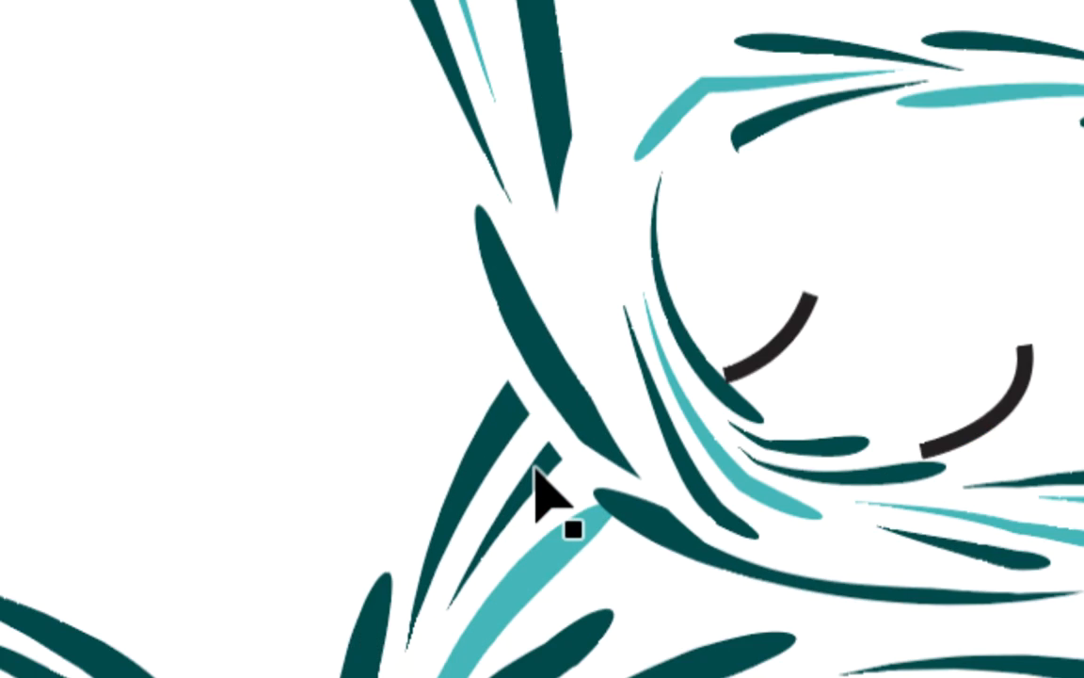
{"action": "scroll", "coordinate": [539, 482], "scroll_direction": "up", "scroll_amount": 3}
{"action": "scroll", "coordinate": [564, 471], "scroll_direction": "right", "scroll_amount": 6}
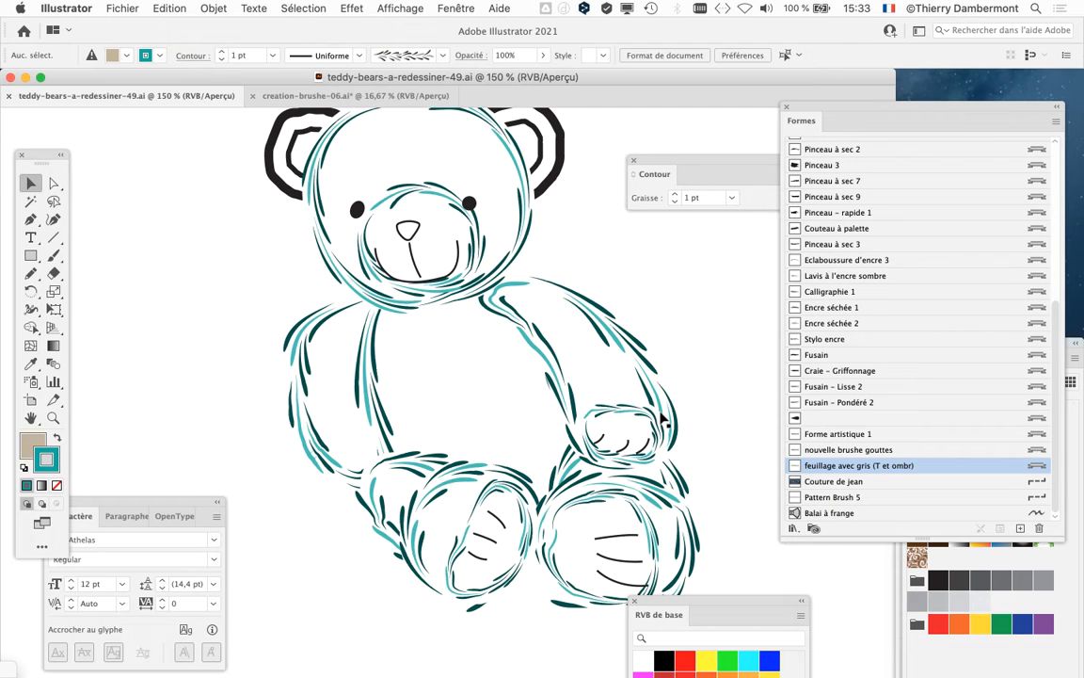
{"action": "scroll", "coordinate": [621, 461], "scroll_direction": "down", "scroll_amount": 2}
{"action": "scroll", "coordinate": [622, 461], "scroll_direction": "right", "scroll_amount": 4}
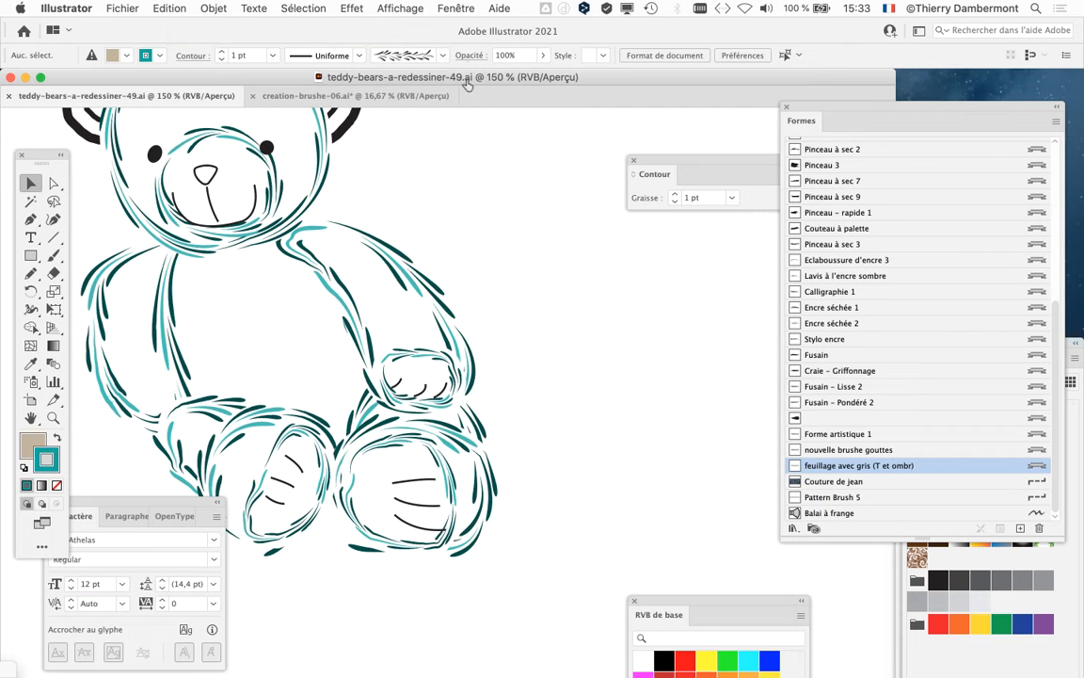
Display the layer list near the drawing with the contents of the "dessin" layer in view
{"action": "left_click", "coordinate": [455, 9]}
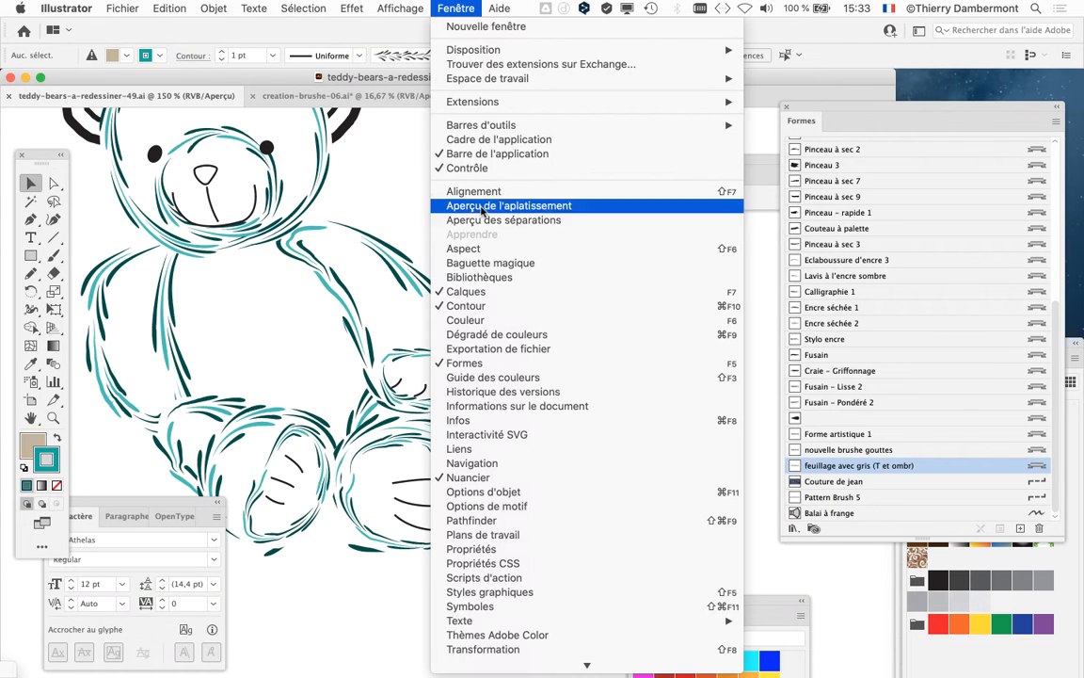
{"action": "left_click", "coordinate": [496, 294]}
{"action": "left_click_drag", "start_coordinate": [938, 362], "coordinate": [538, 23]}
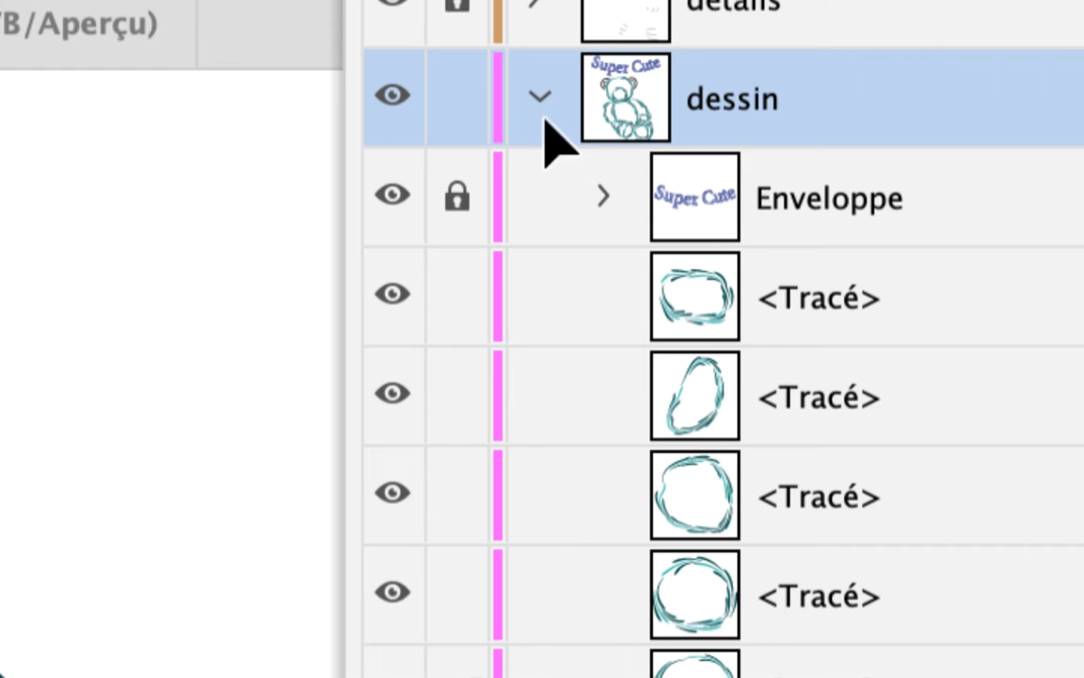
Collapse the "dessin" layer, show the "fond coloré" layer and move the layer list clear of the bear
{"action": "left_click", "coordinate": [544, 114]}
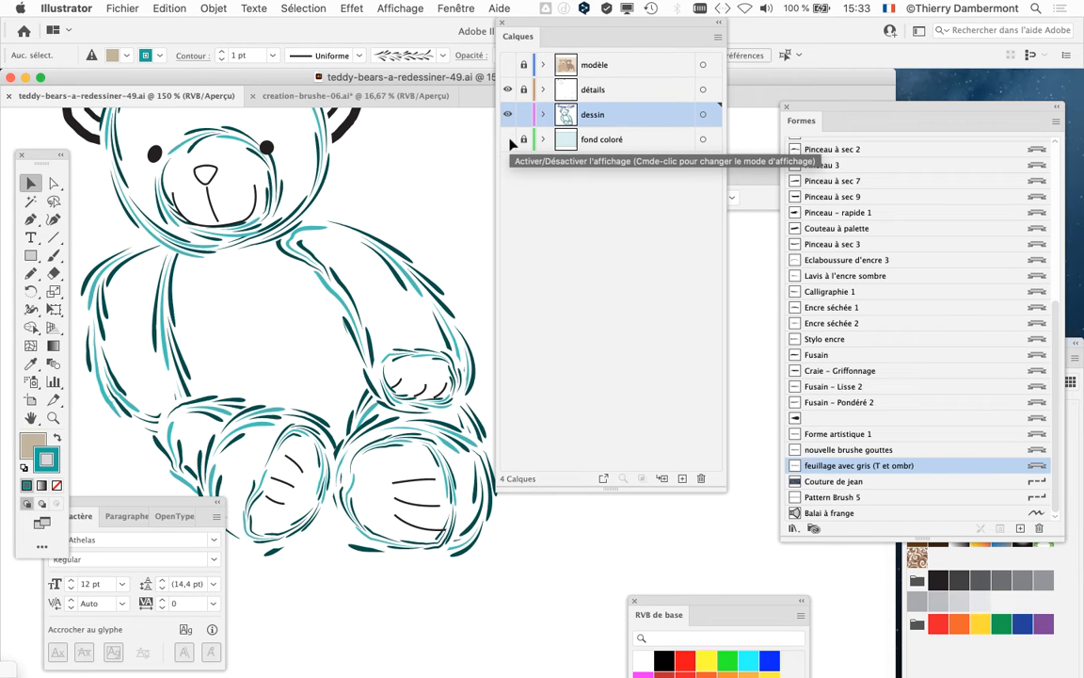
{"action": "left_click", "coordinate": [508, 140]}
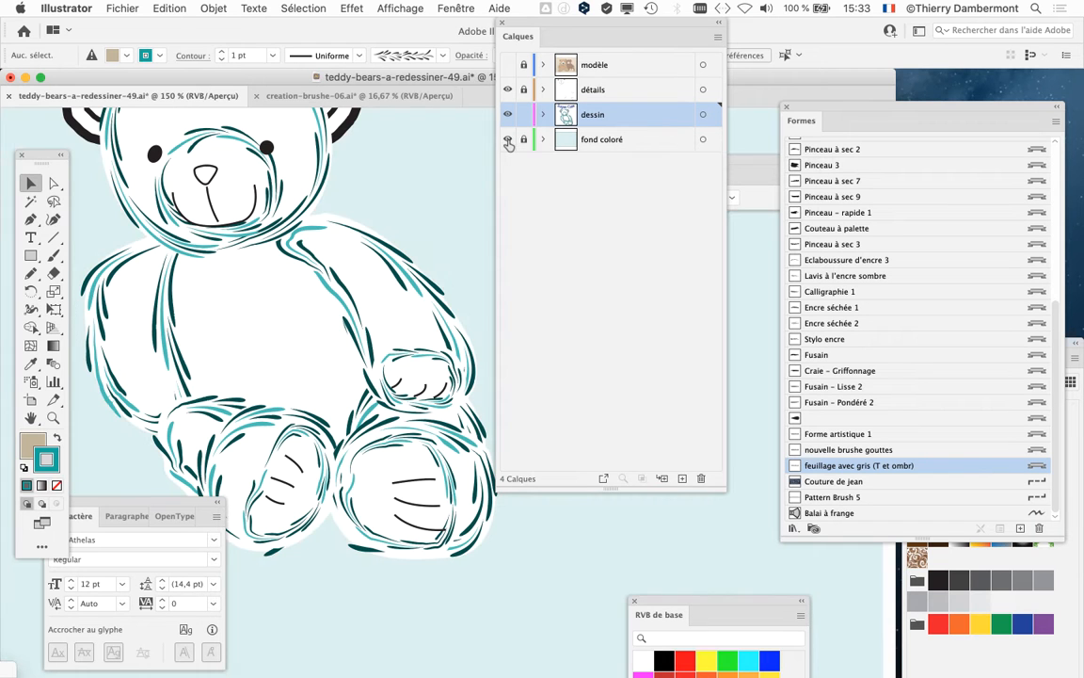
{"action": "left_click_drag", "start_coordinate": [509, 34], "coordinate": [704, 77]}
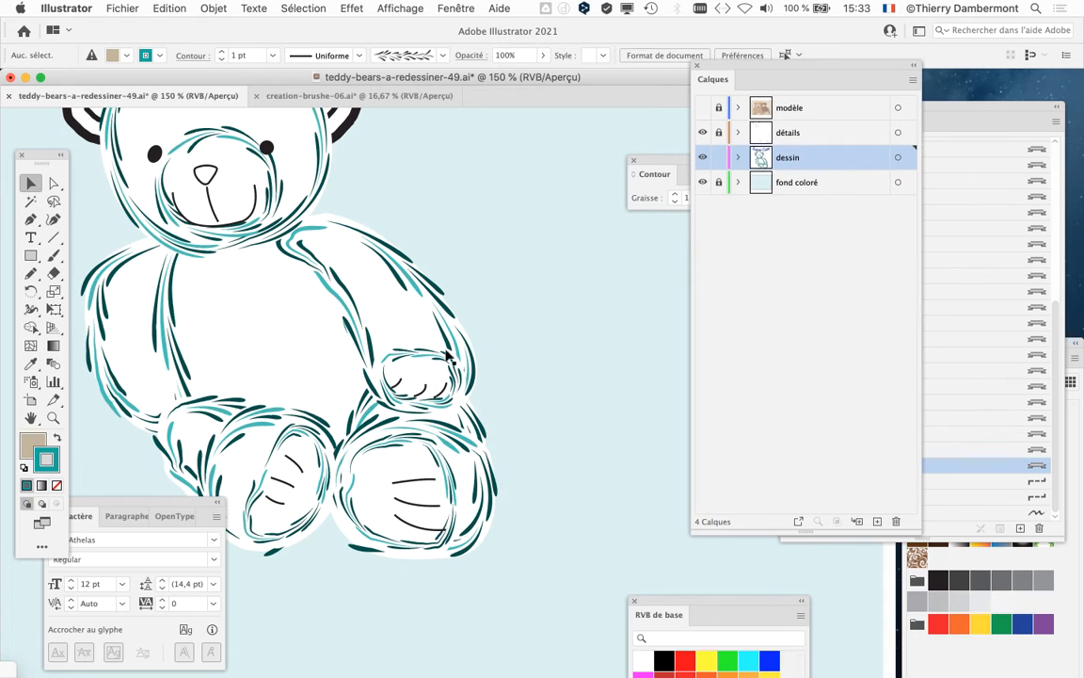
Examine up close how the white fills extend past the brush strokes around the bent leg and foot against the coloured background
{"action": "scroll", "coordinate": [438, 401], "scroll_direction": "up", "scroll_amount": 2}
{"action": "left_click_drag", "start_coordinate": [429, 393], "coordinate": [537, 326]}
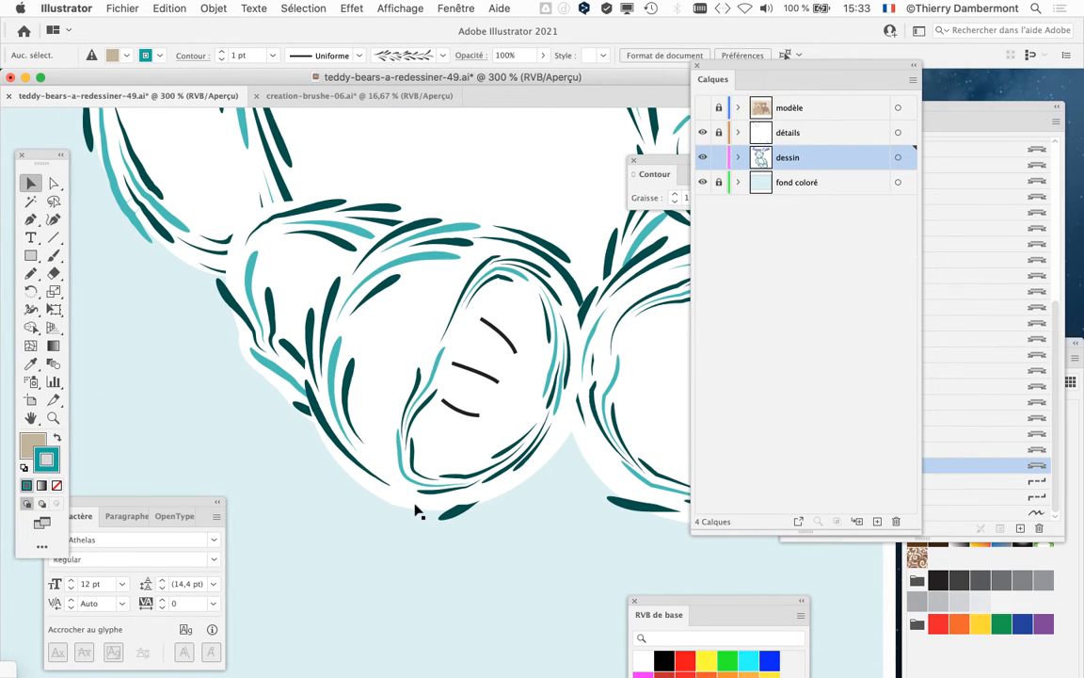
{"action": "scroll", "coordinate": [405, 504], "scroll_direction": "up", "scroll_amount": 2}
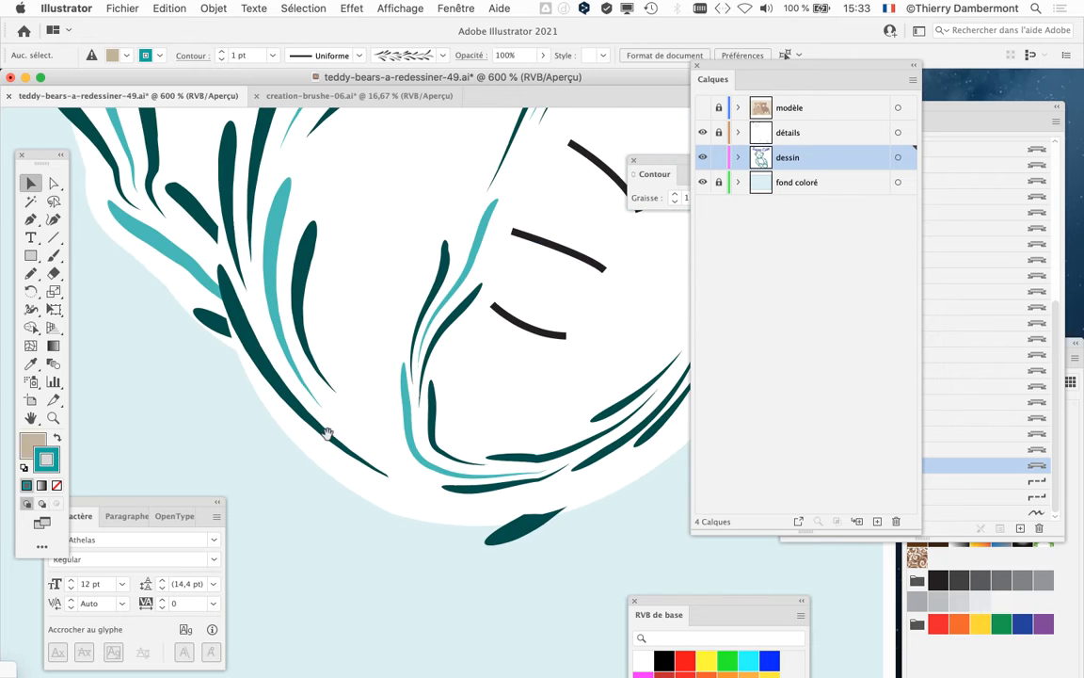
{"action": "left_click_drag", "start_coordinate": [326, 432], "coordinate": [467, 560]}
{"action": "left_click", "coordinate": [279, 331]}
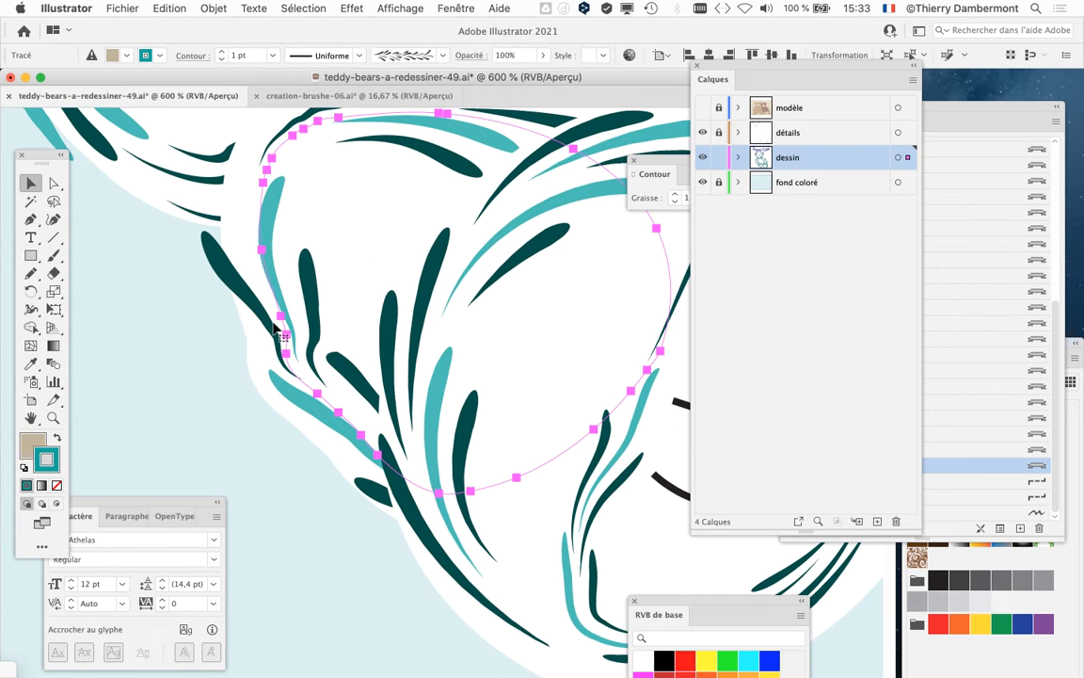
{"action": "scroll", "coordinate": [412, 488], "scroll_direction": "down", "scroll_amount": 4}
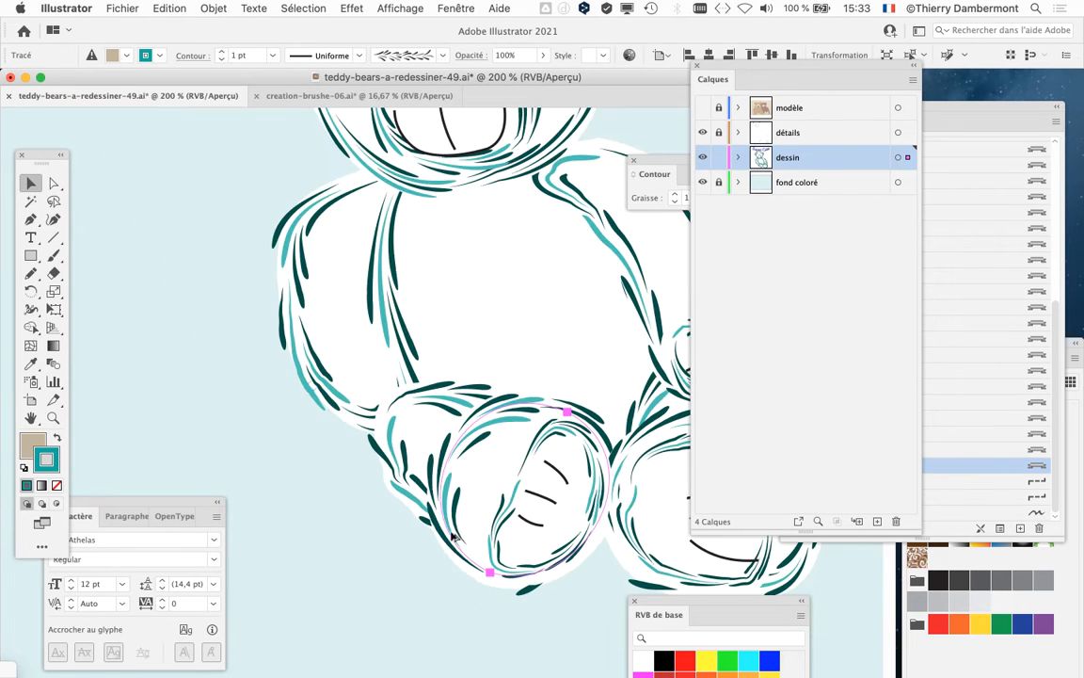
{"action": "left_click_drag", "start_coordinate": [541, 425], "coordinate": [191, 369]}
{"action": "left_click_drag", "start_coordinate": [305, 403], "coordinate": [588, 420]}
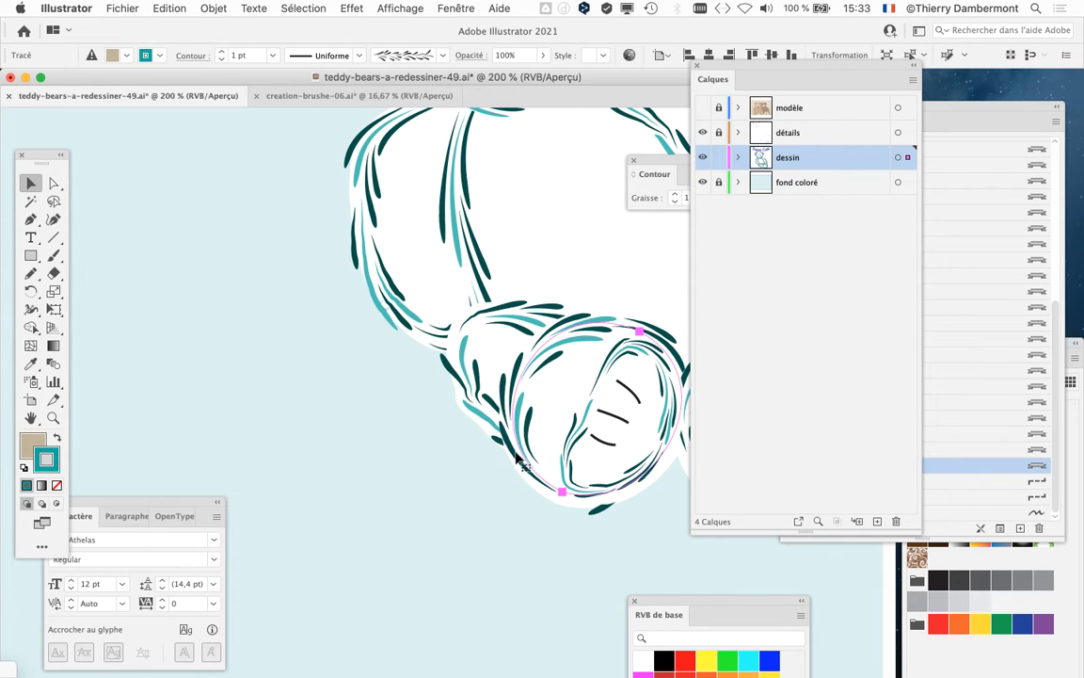
{"action": "mouse_move", "coordinate": [512, 459]}
{"action": "left_mouse_down"}
{"action": "mouse_move", "coordinate": [275, 497]}
{"action": "mouse_move", "coordinate": [150, 402]}
{"action": "mouse_move", "coordinate": [495, 452]}
{"action": "left_mouse_up"}
Move the arm shape beside the bent leg away from the body, undo the move and deselect the arm
{"action": "left_click", "coordinate": [359, 200]}
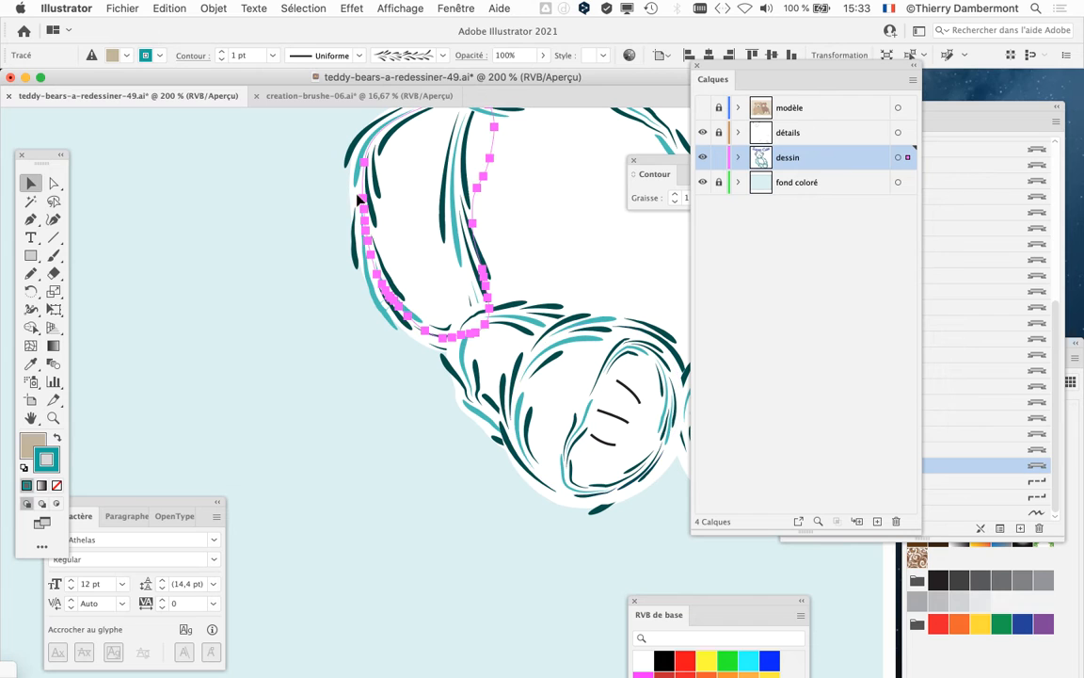
{"action": "left_click_drag", "start_coordinate": [359, 199], "coordinate": [188, 269]}
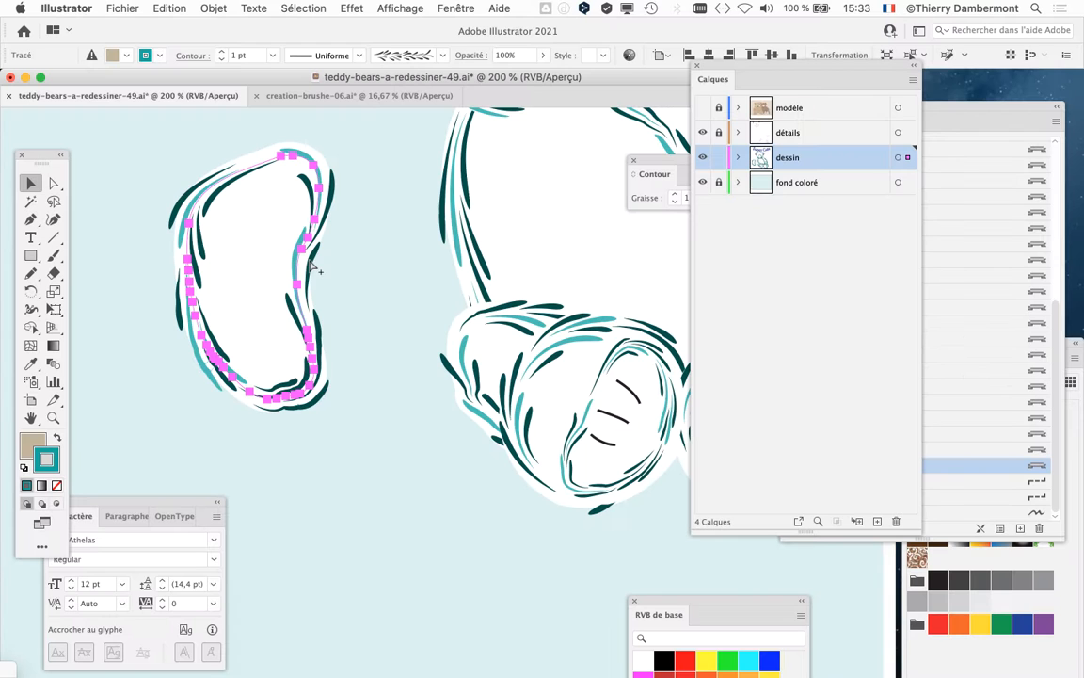
{"action": "scroll", "coordinate": [315, 259], "scroll_direction": "left", "scroll_amount": 3}
{"action": "key", "text": "super+minus"}
{"action": "key", "text": "super+minus"}
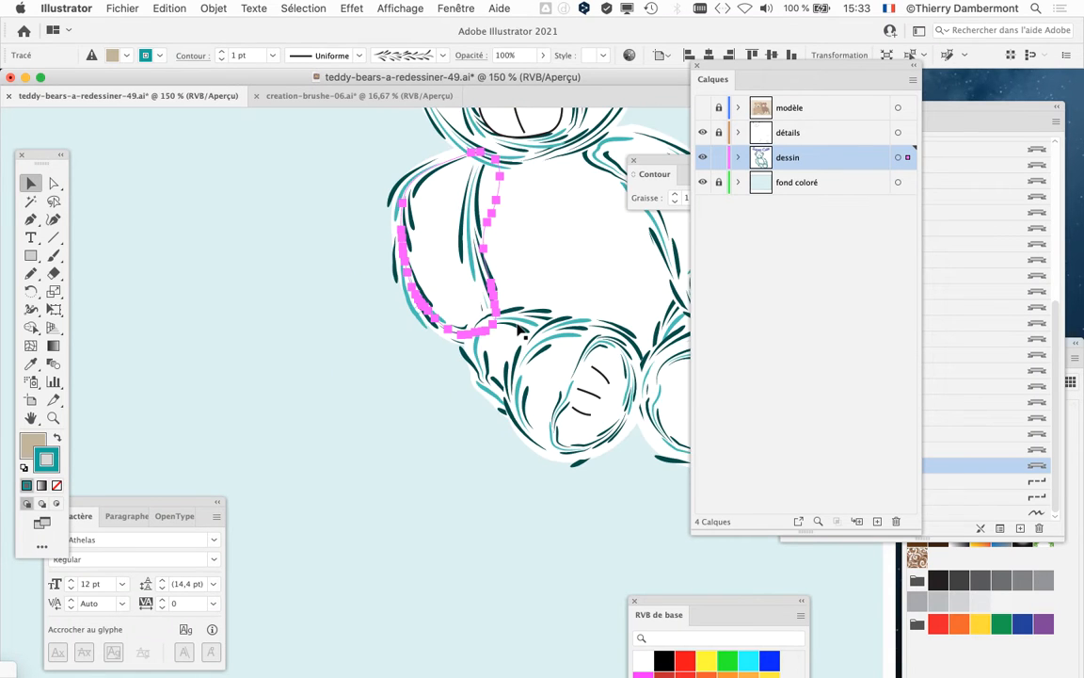
{"action": "scroll", "coordinate": [517, 332], "scroll_direction": "right", "scroll_amount": 5}
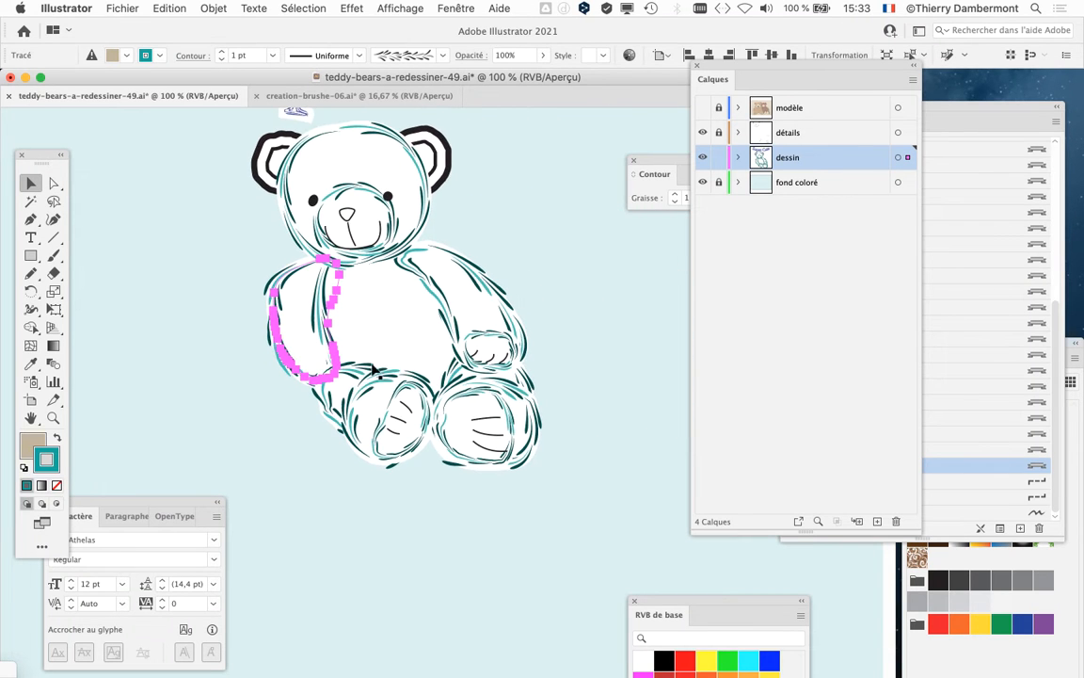
{"action": "left_click", "coordinate": [162, 235]}
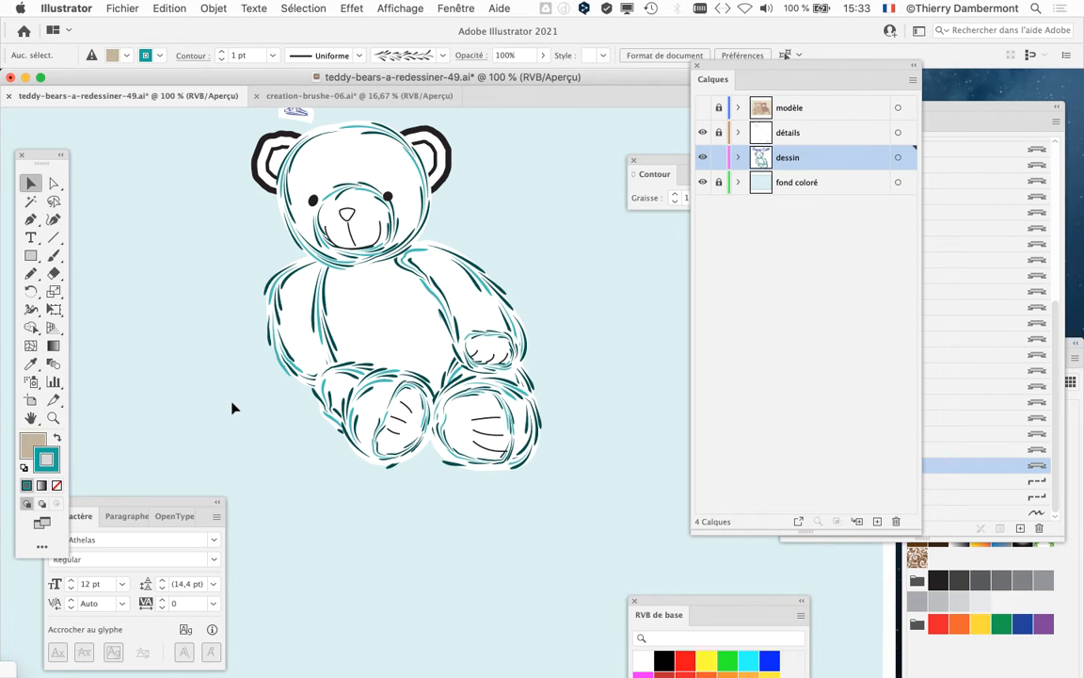
Switch to Finder, preview teddy-bears-a-redessiner-22.ai from the "teddy bear 12" folder and close the preview
{"action": "left_click_drag", "start_coordinate": [221, 373], "coordinate": [223, 407]}
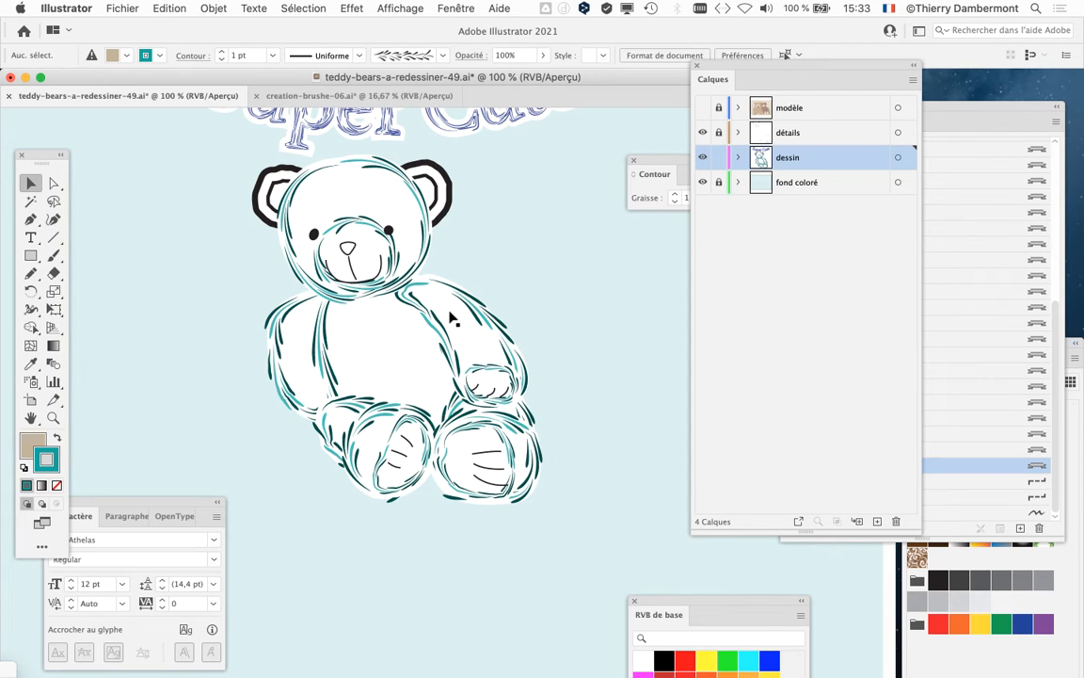
{"action": "key", "text": "super+Tab"}
{"action": "scroll", "coordinate": [415, 503], "scroll_direction": "down", "scroll_amount": 5}
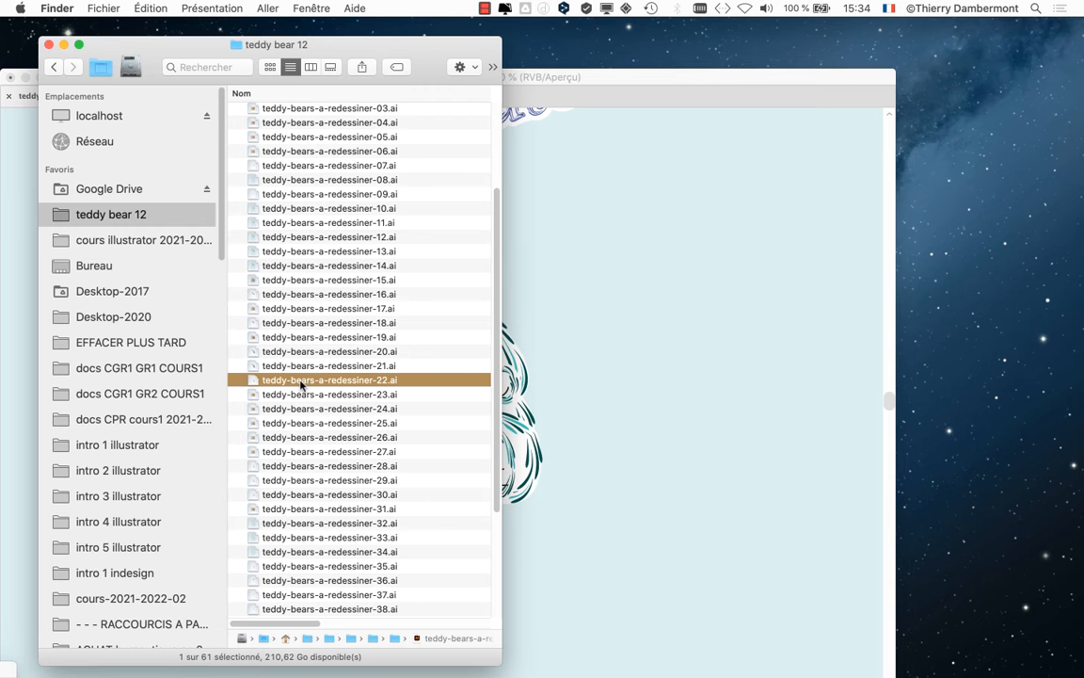
{"action": "key", "text": "space"}
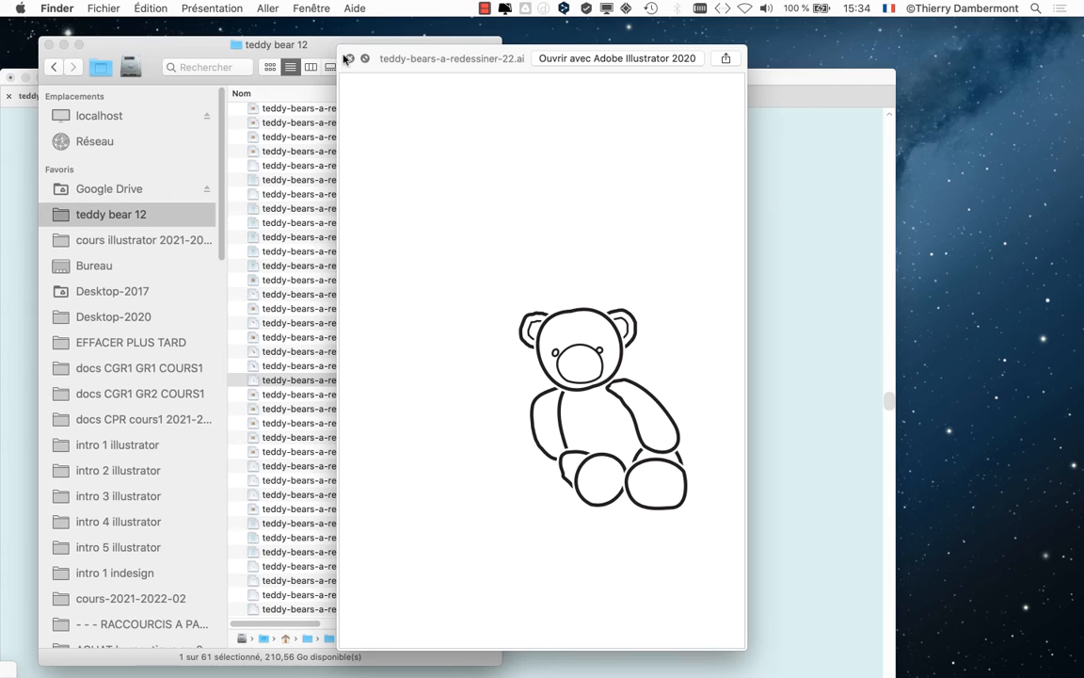
{"action": "left_click", "coordinate": [346, 58]}
Move the Finder window off the bear drawing and examine the outlines of the arm and hand up close
{"action": "left_click_drag", "start_coordinate": [340, 49], "coordinate": [849, 62]}
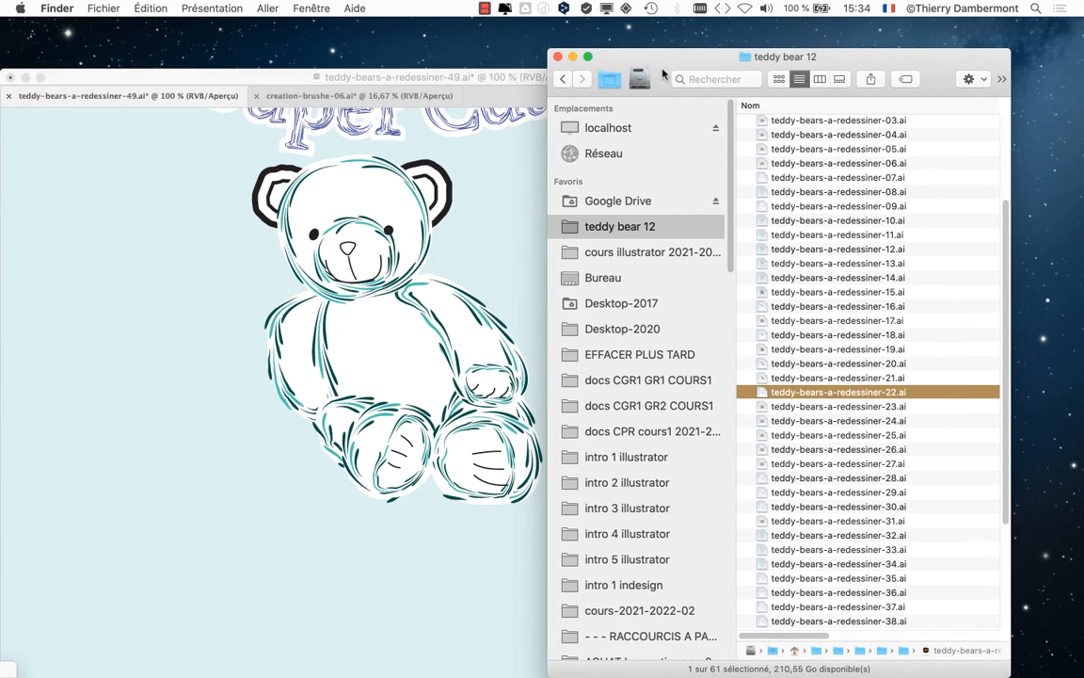
{"action": "left_click_drag", "start_coordinate": [654, 53], "coordinate": [819, 56]}
{"action": "scroll", "coordinate": [507, 308], "scroll_direction": "up", "scroll_amount": 3}
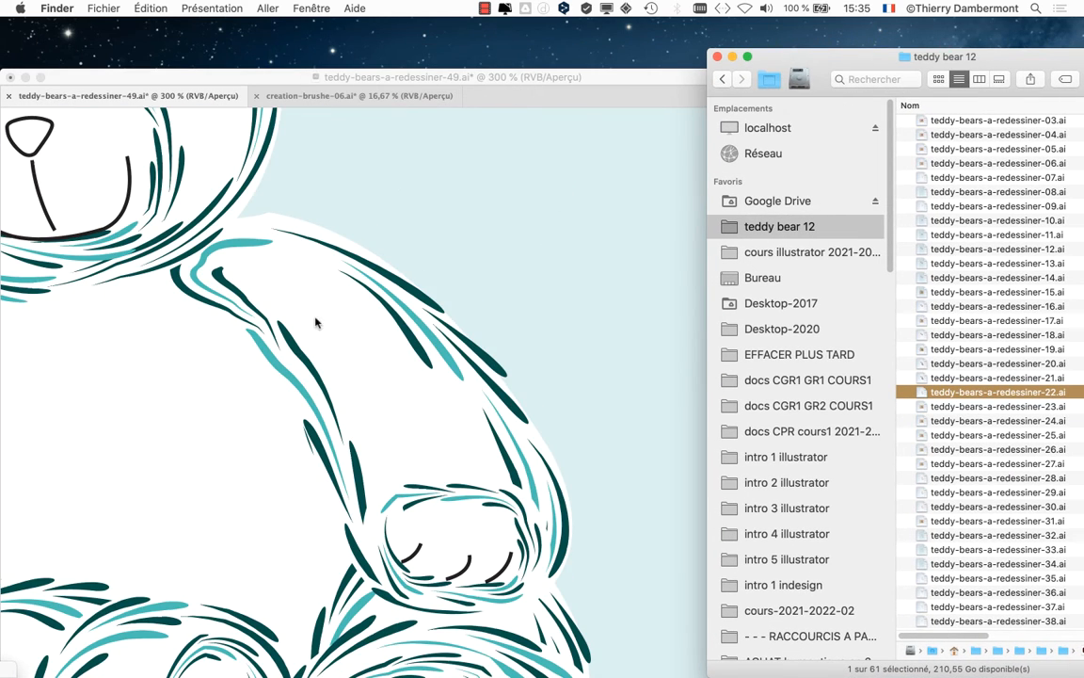
{"action": "scroll", "coordinate": [369, 324], "scroll_direction": "down", "scroll_amount": 2}
{"action": "scroll", "coordinate": [346, 350], "scroll_direction": "up", "scroll_amount": 2}
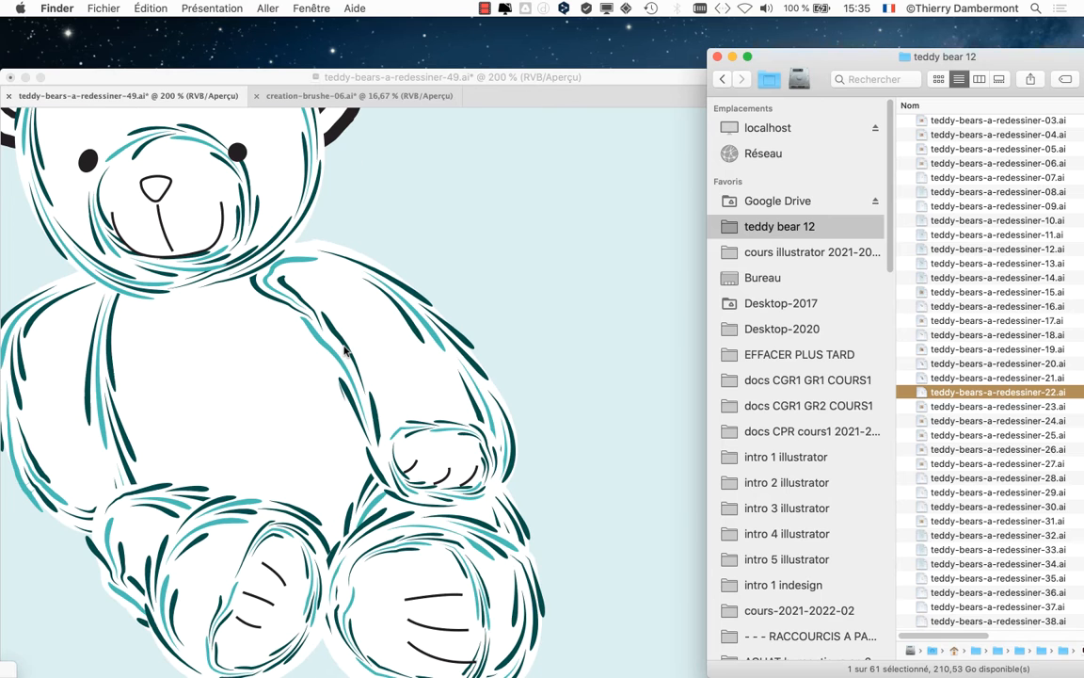
Return to Illustrator, hide the "fond coloré" layer and move the stroke weight settings clear of the bear's arm
{"action": "left_click", "coordinate": [442, 81]}
{"action": "left_click", "coordinate": [451, 8]}
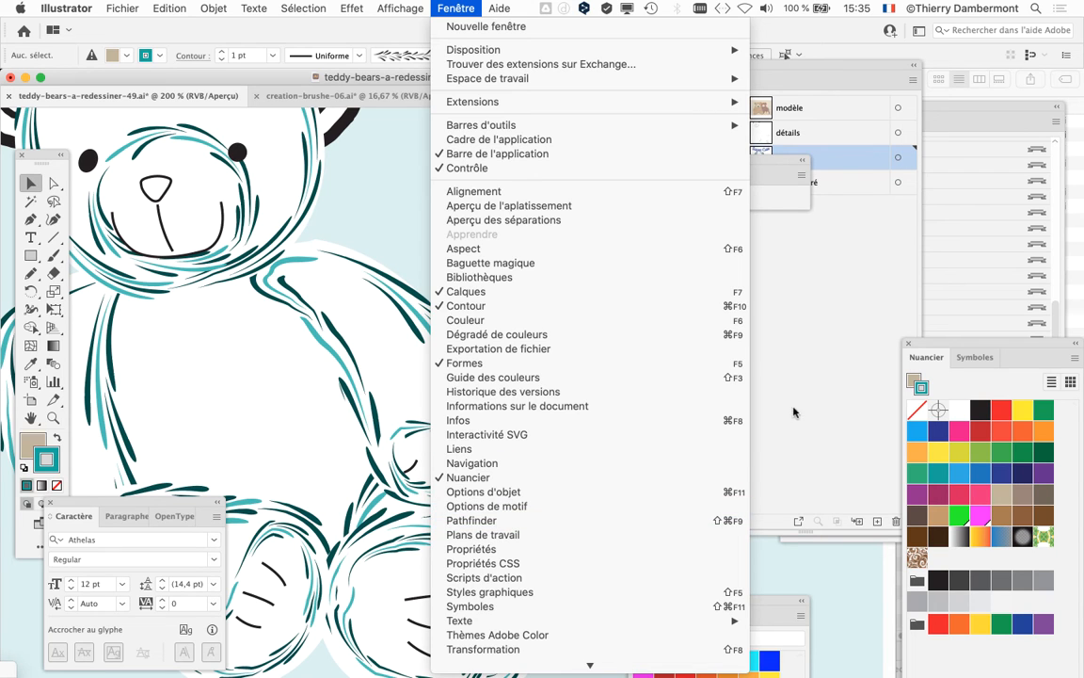
{"action": "left_click", "coordinate": [777, 263]}
{"action": "left_click_drag", "start_coordinate": [659, 161], "coordinate": [457, 134]}
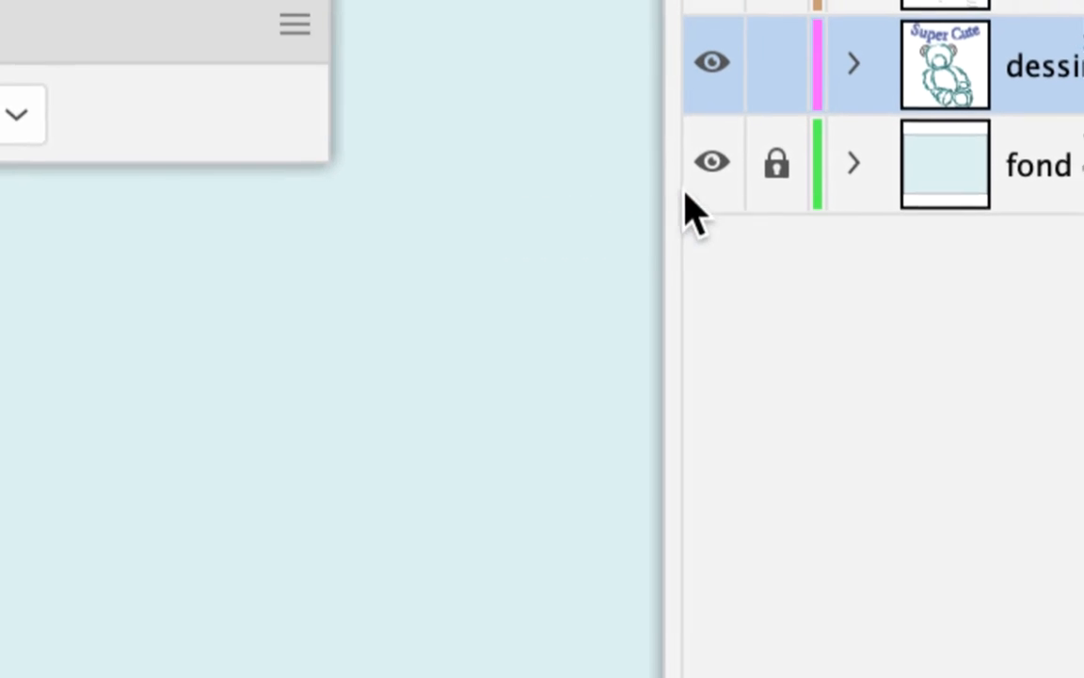
{"action": "left_click", "coordinate": [711, 162]}
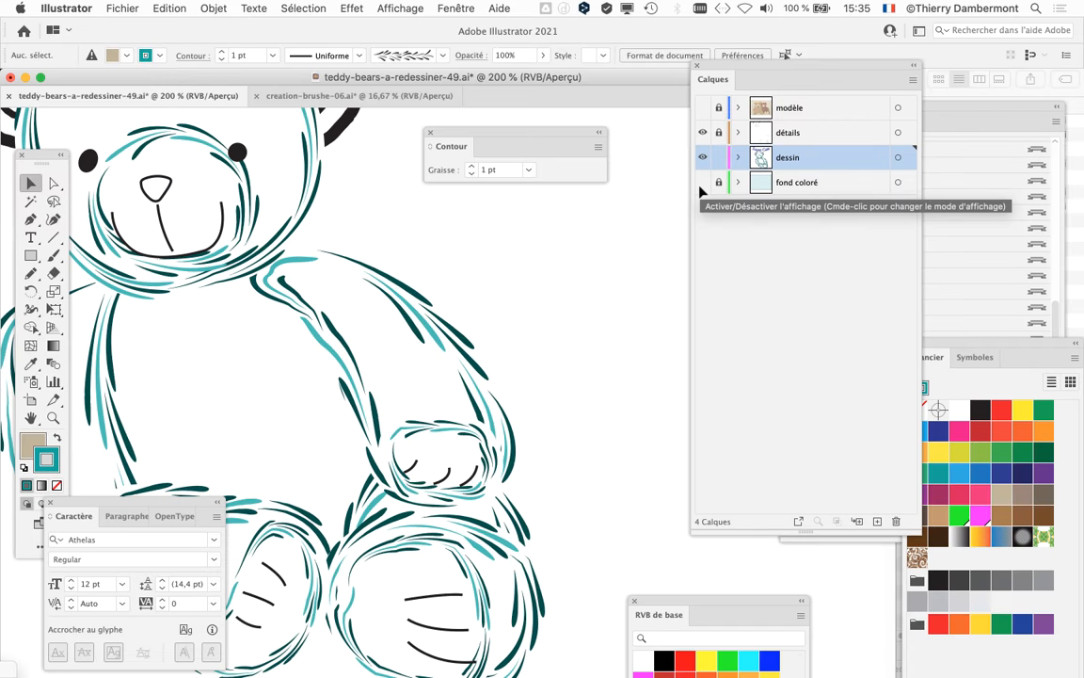
{"action": "left_click_drag", "start_coordinate": [515, 137], "coordinate": [614, 130]}
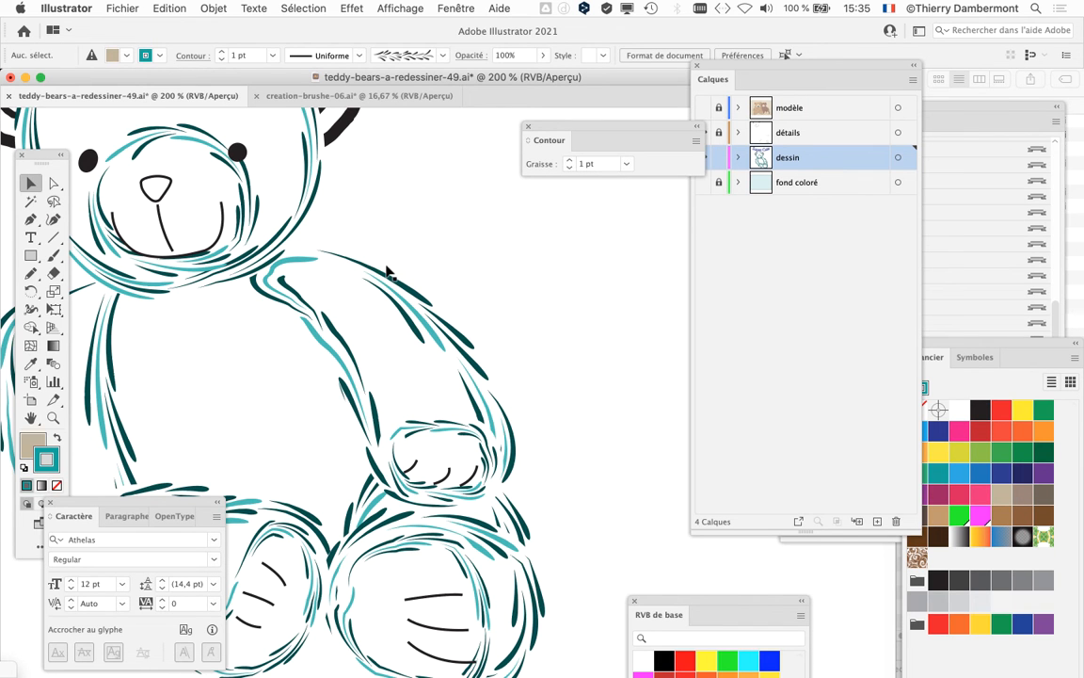
Select individual bear outlines, including the arm and the hand pad, to compare their stroke weights
{"action": "scroll", "coordinate": [386, 272], "scroll_direction": "down", "scroll_amount": 2}
{"action": "scroll", "coordinate": [202, 324], "scroll_direction": "up", "scroll_amount": 2}
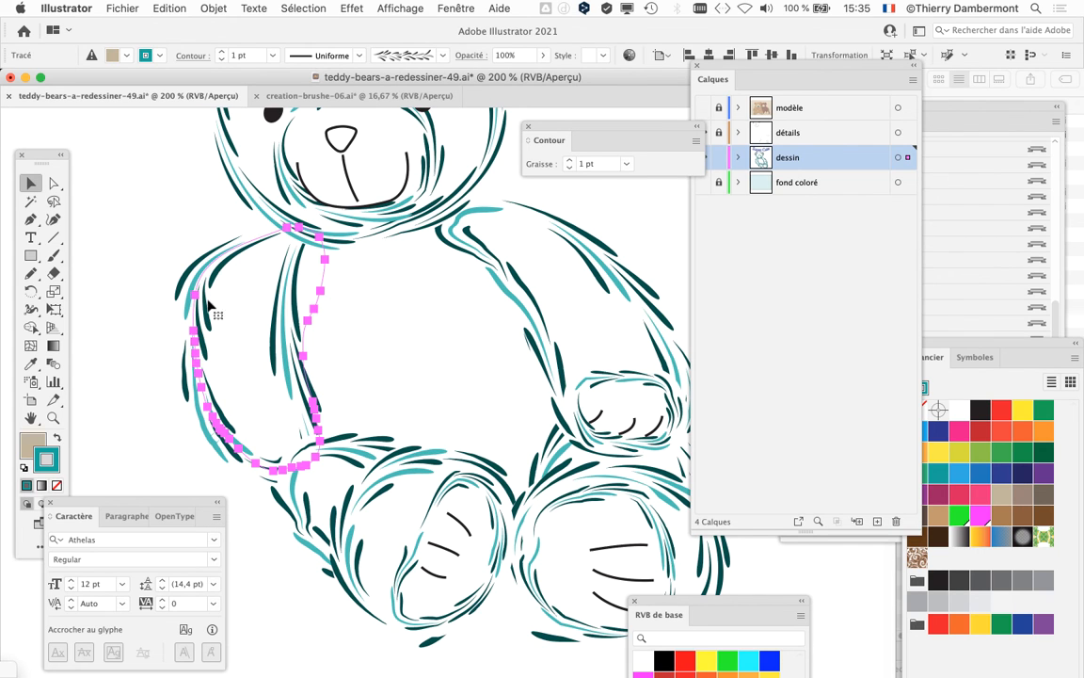
{"action": "left_click", "coordinate": [345, 559]}
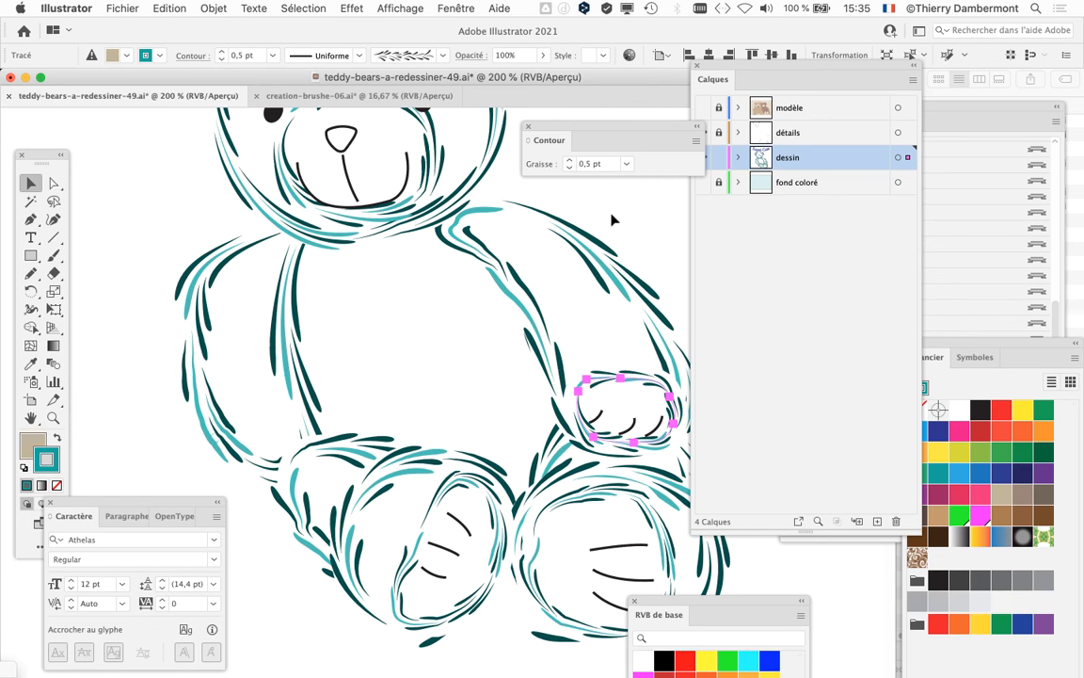
Select the arm with the hand pad and display its appearance attributes beside the drawing
{"action": "left_click", "coordinate": [531, 213]}
{"action": "left_click_drag", "start_coordinate": [489, 296], "coordinate": [306, 272]}
{"action": "left_click", "coordinate": [456, 8]}
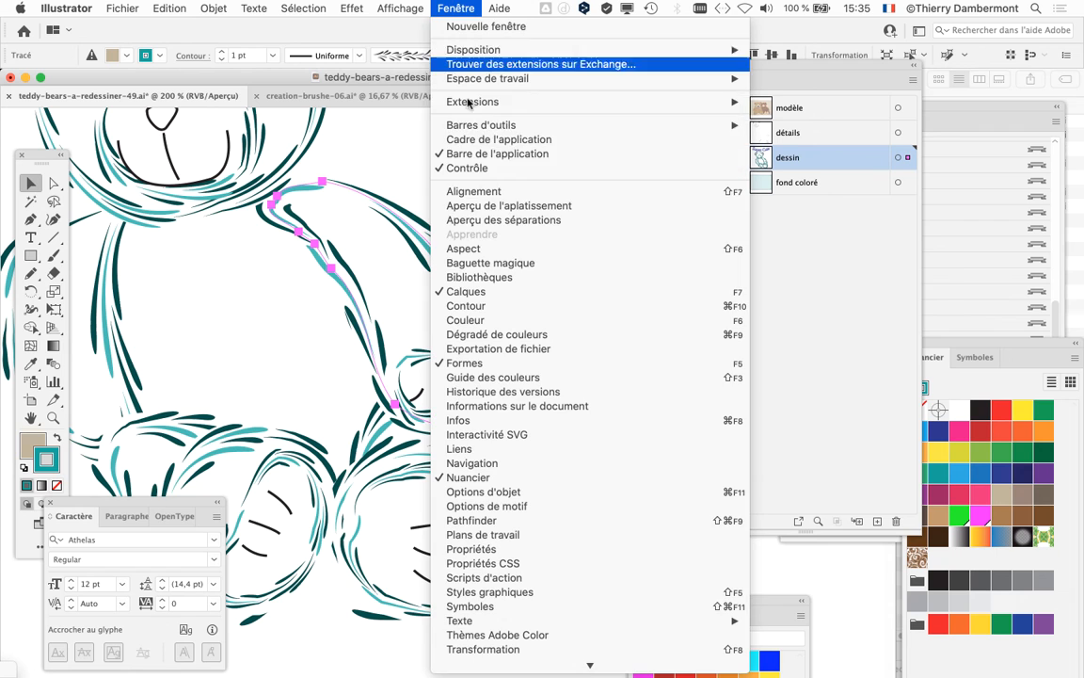
{"action": "left_click", "coordinate": [488, 249]}
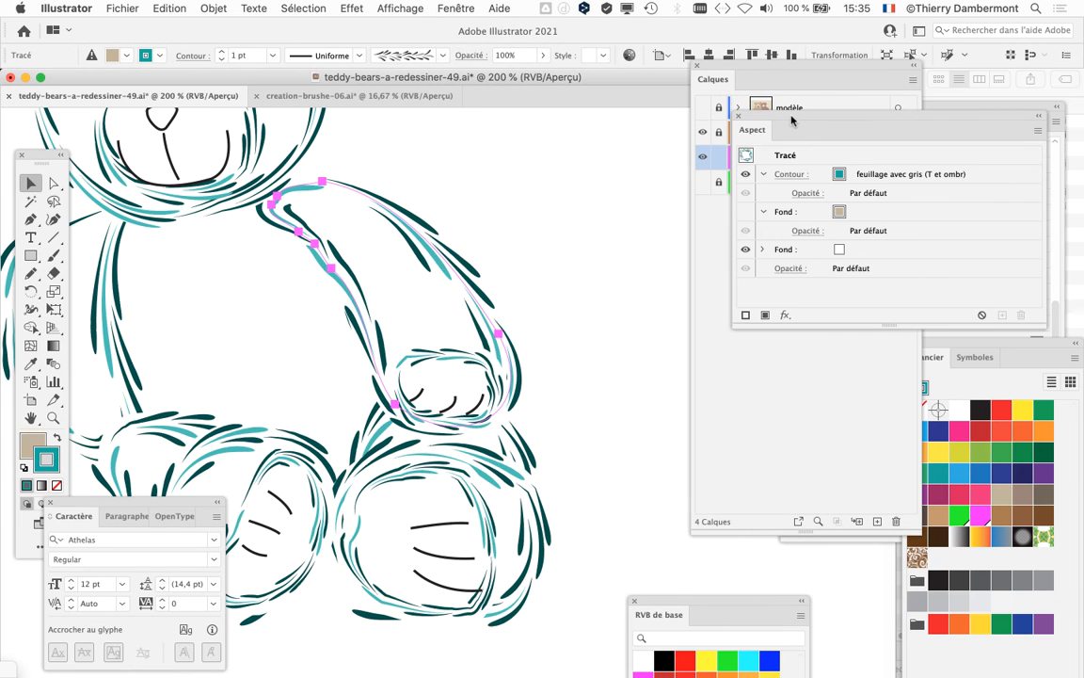
{"action": "left_click_drag", "start_coordinate": [790, 120], "coordinate": [471, 128]}
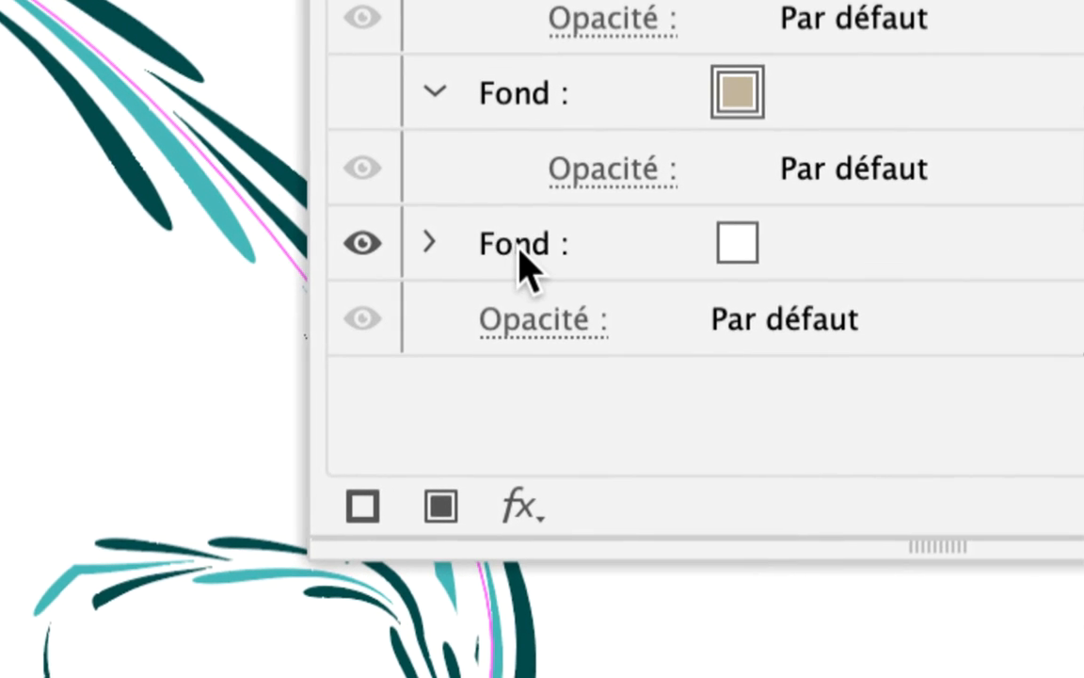
Review the Décalage effect settings on the arm's white fill, dismiss them and collapse the fill's attributes
{"action": "left_click", "coordinate": [428, 244]}
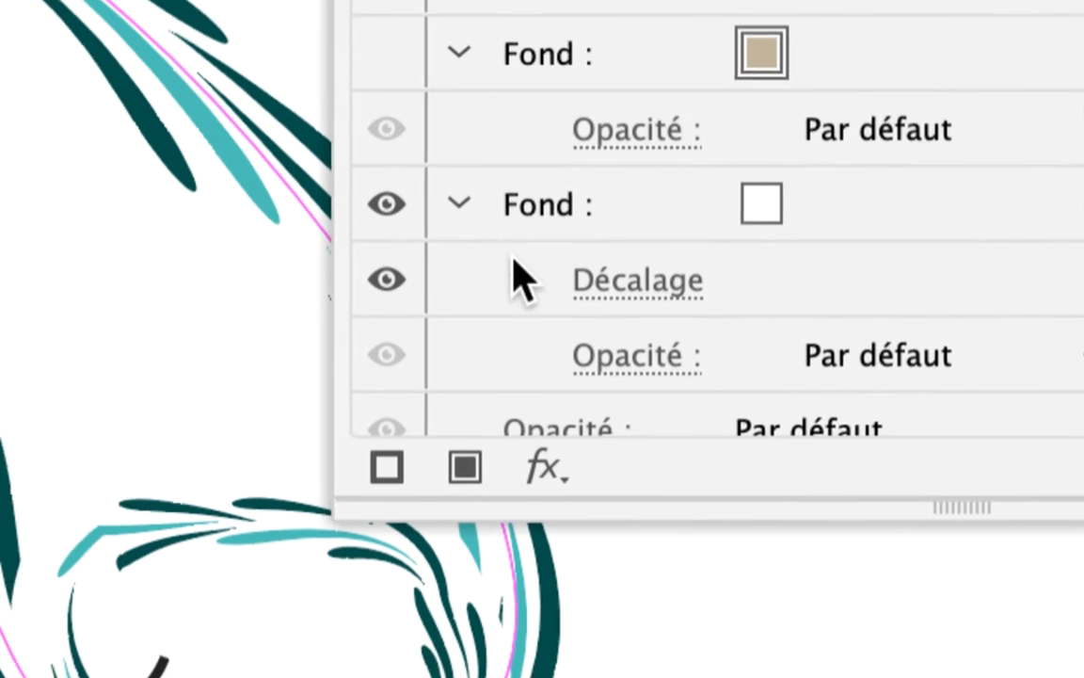
{"action": "left_click", "coordinate": [607, 281]}
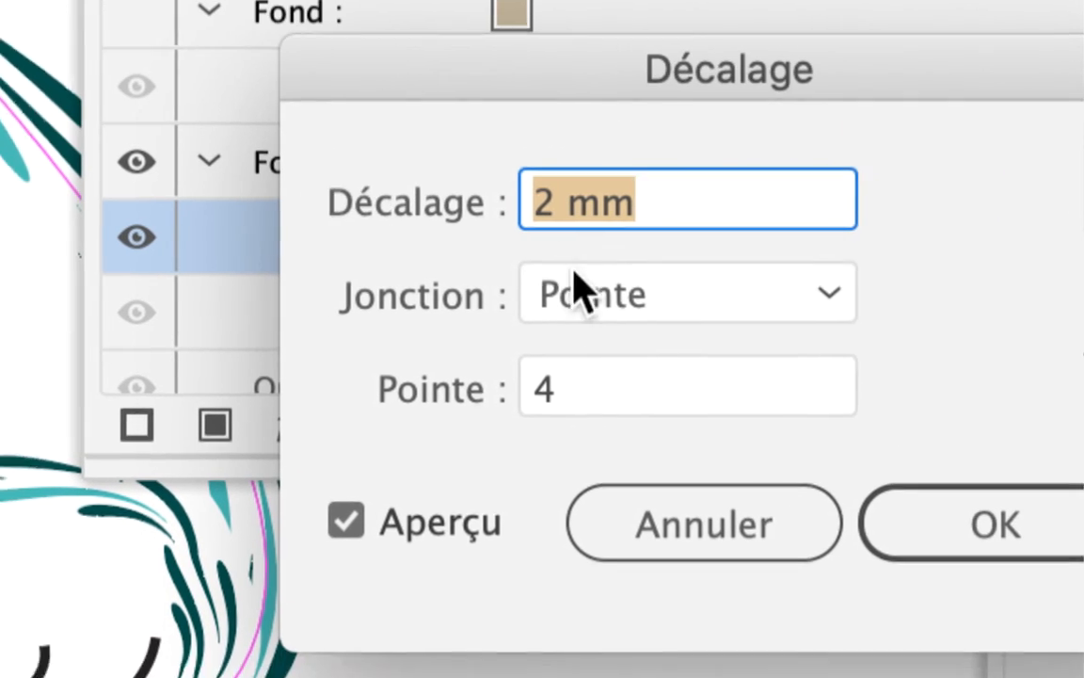
{"action": "left_click", "coordinate": [668, 546]}
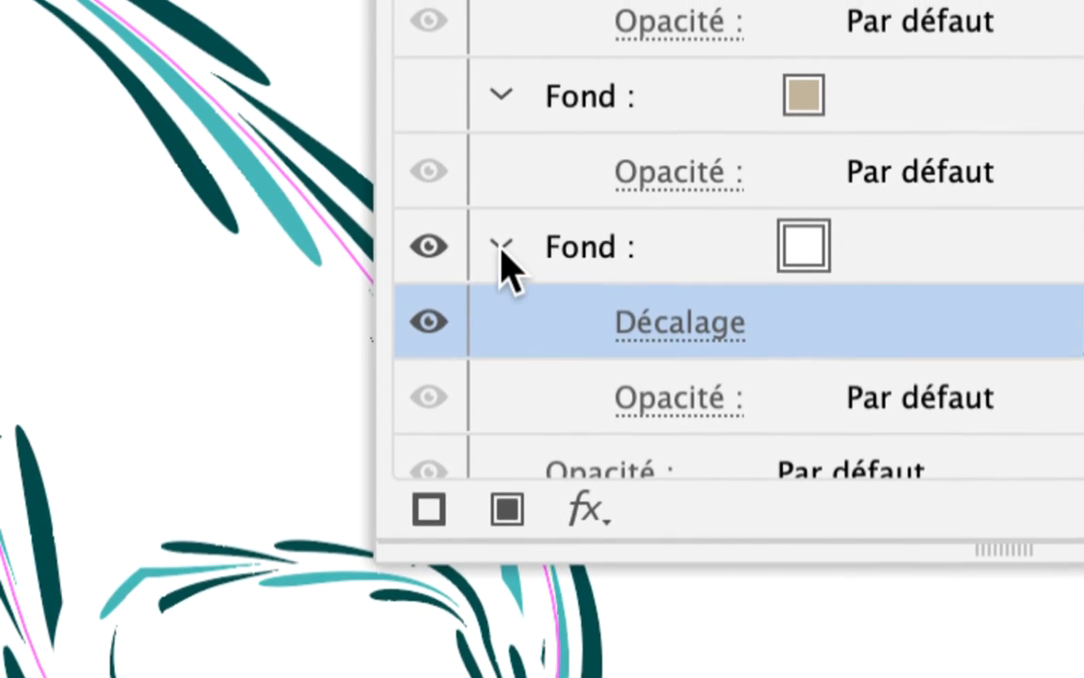
{"action": "left_click", "coordinate": [501, 248]}
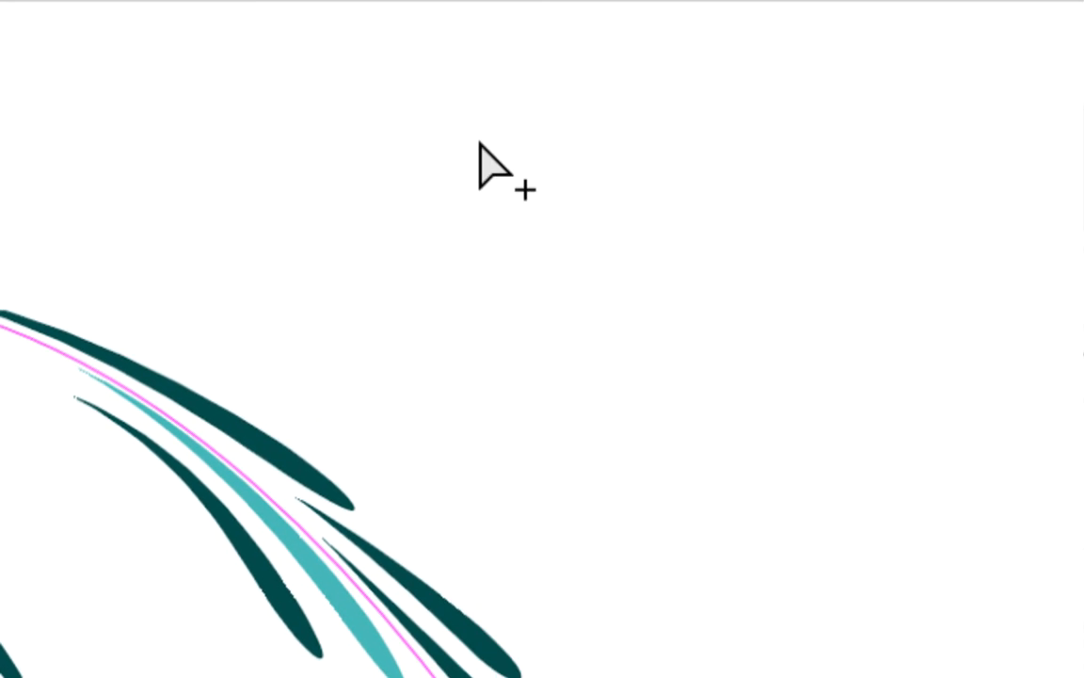